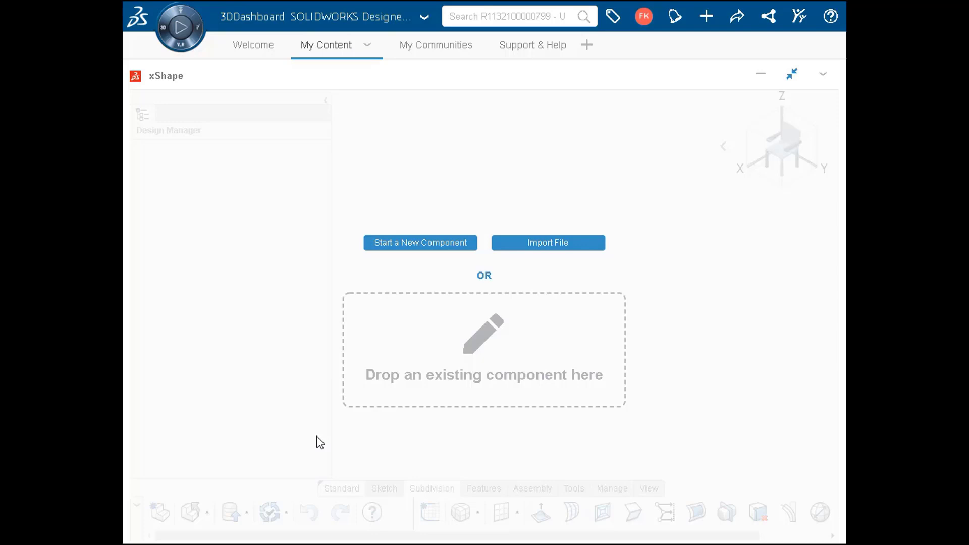
# Start a new component in Common Space and insert a subdivision box at the origin with scale 100 and 3 divisions per direction
pyautogui.click(446, 251)
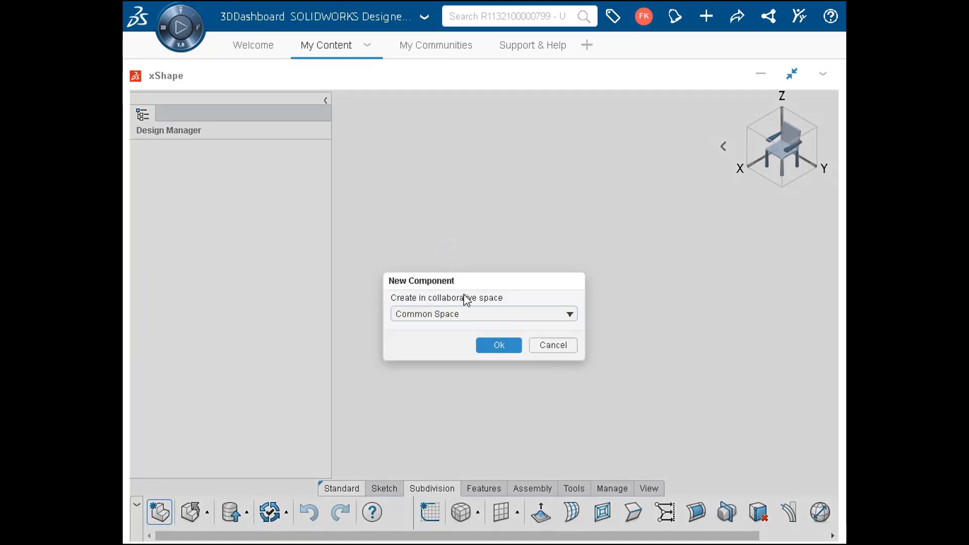
pyautogui.click(492, 349)
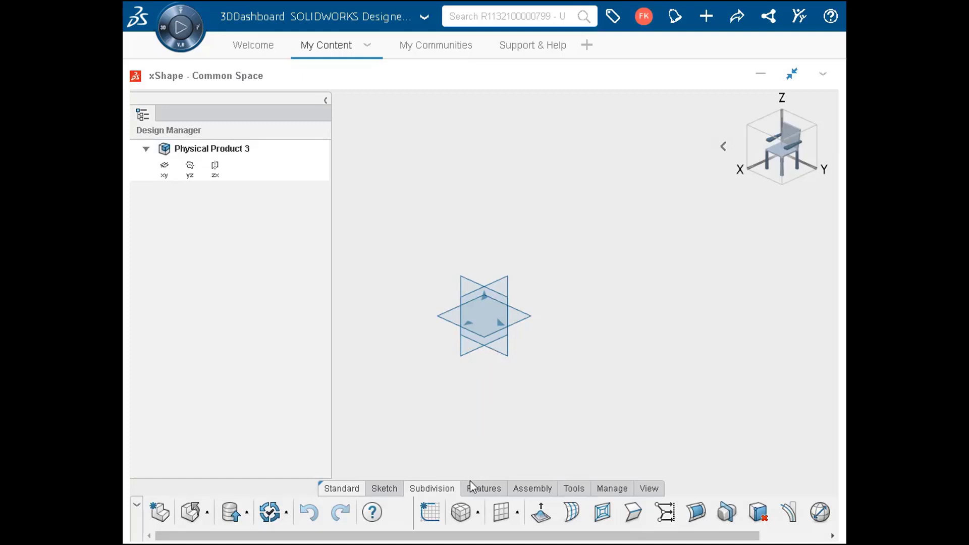
pyautogui.click(466, 515)
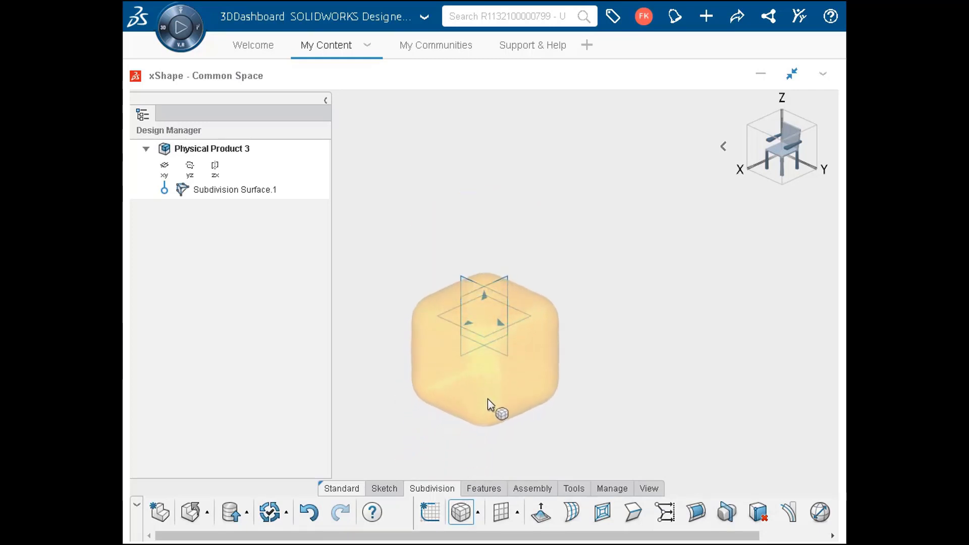
pyautogui.click(482, 320)
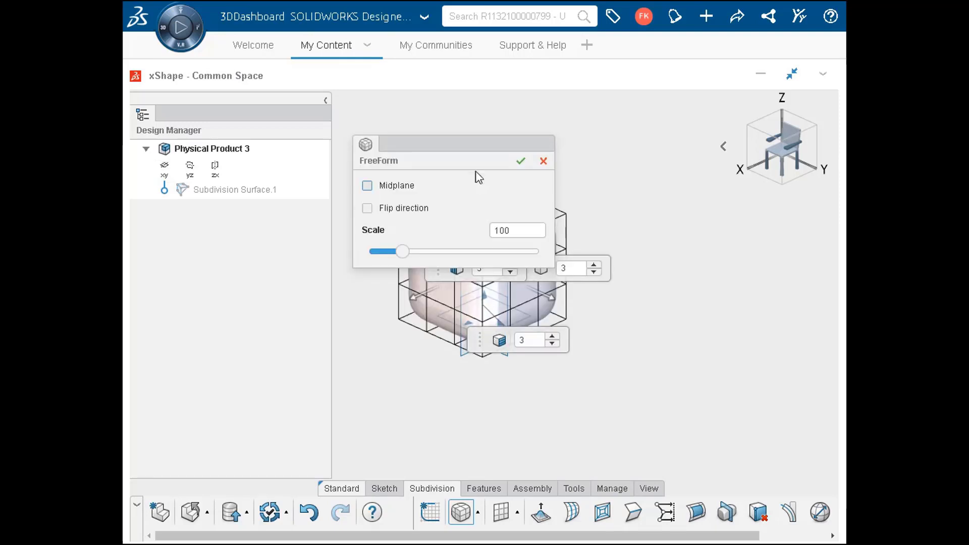
pyautogui.moveTo(471, 146); pyautogui.dragTo(461, 111)
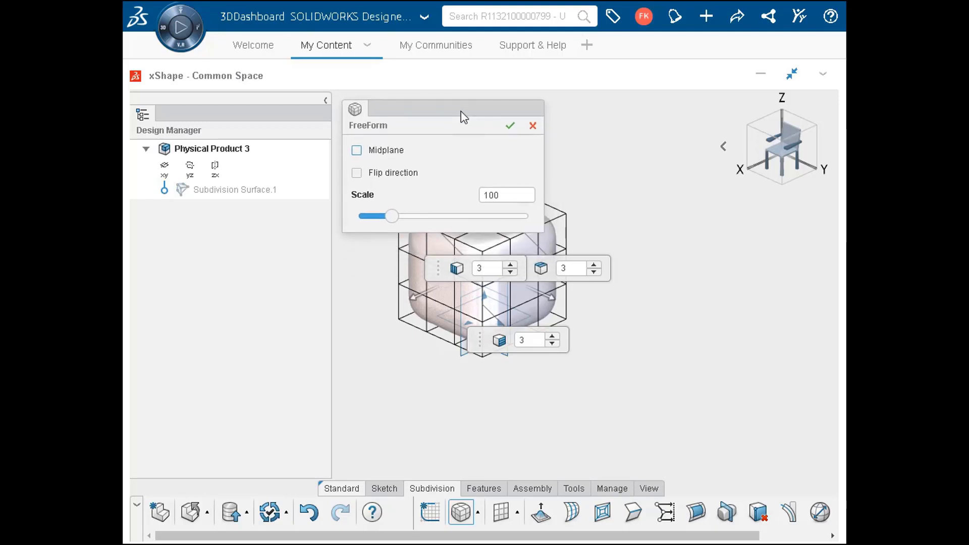
pyautogui.click(509, 126)
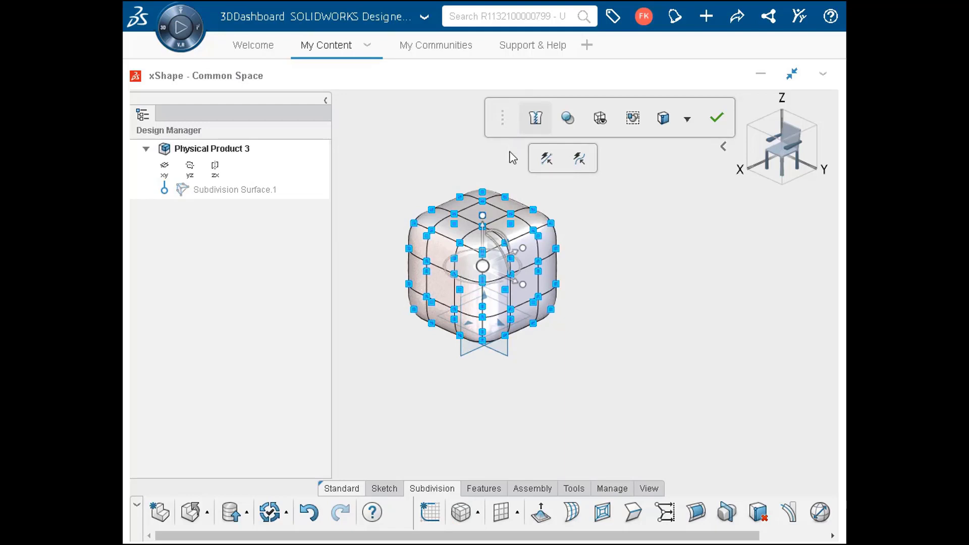
pyautogui.press('Escape')
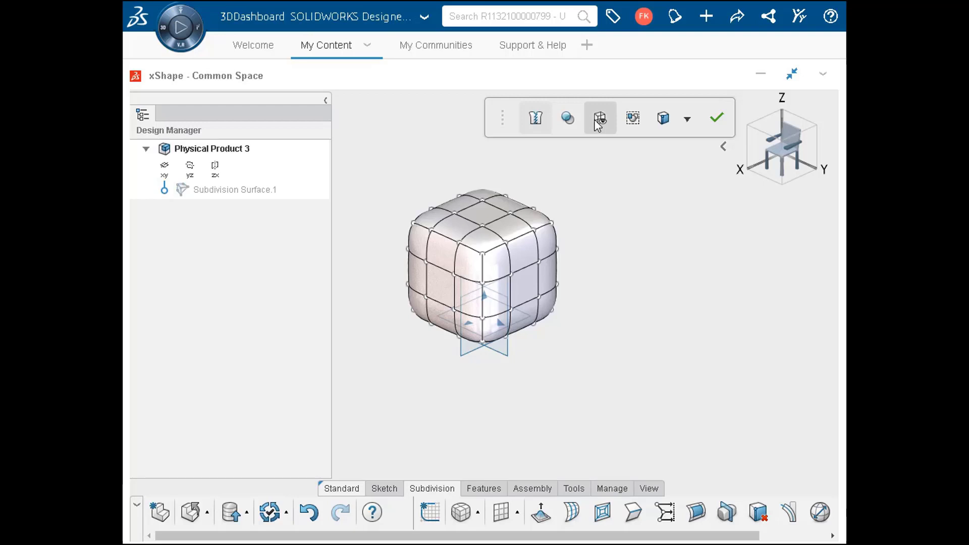
# Display the box's mesh cage and pull the middle column of faces on the +Y side outward along Y
pyautogui.click(598, 121)
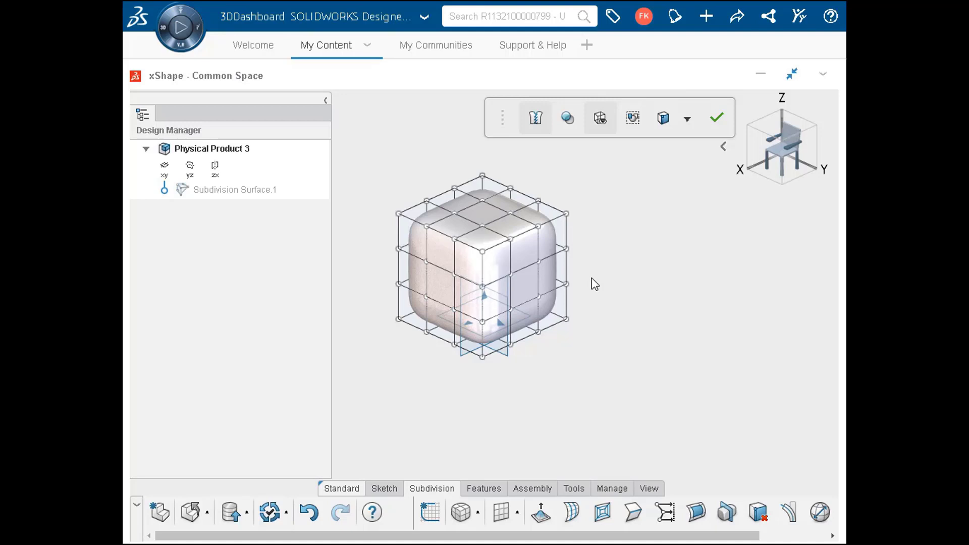
pyautogui.click(523, 315)
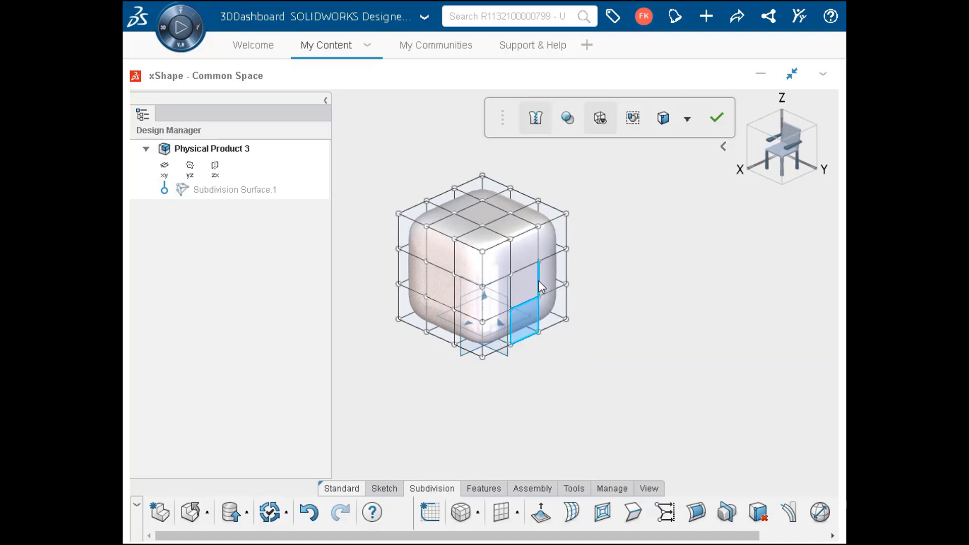
pyautogui.keyDown('ctrl'); pyautogui.click(530, 254); pyautogui.keyUp('ctrl')
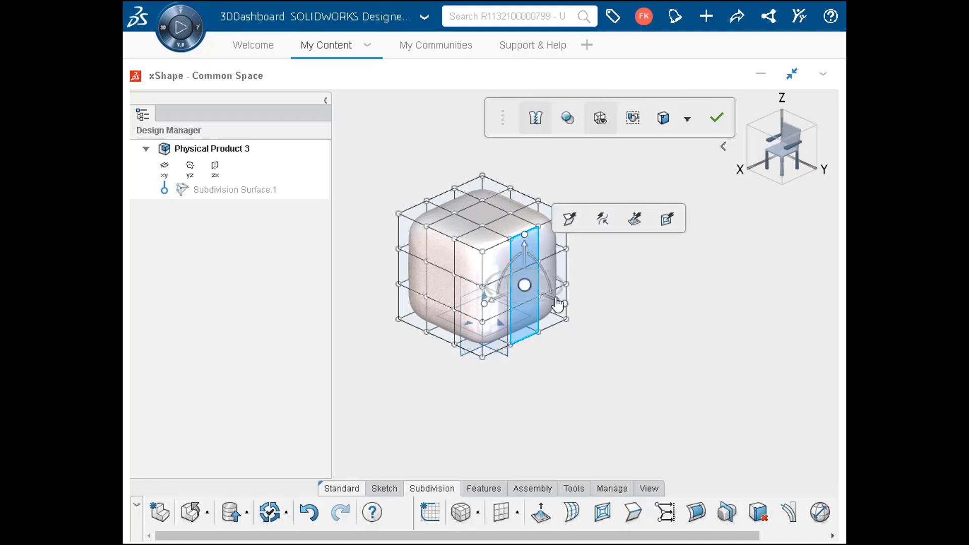
pyautogui.moveTo(557, 304); pyautogui.dragTo(620, 346)
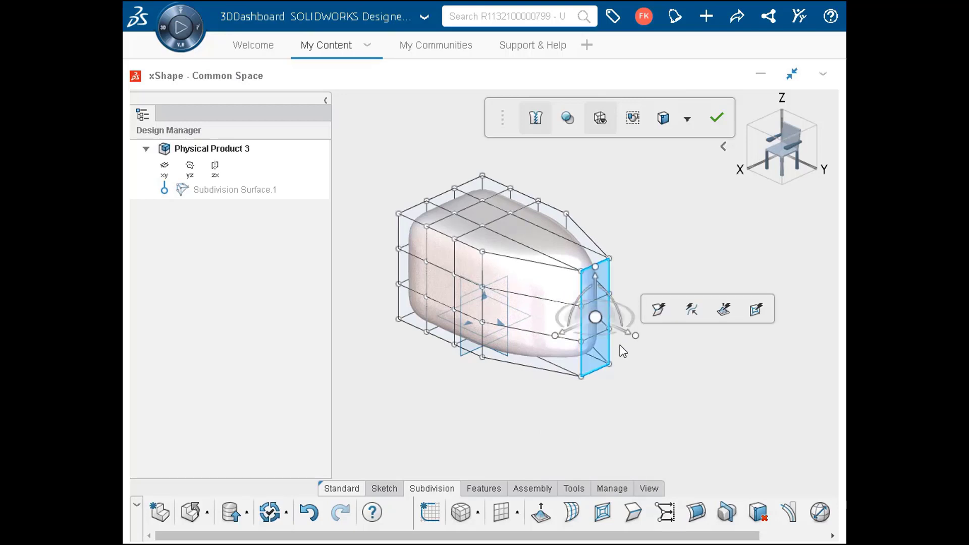
pyautogui.click(624, 350)
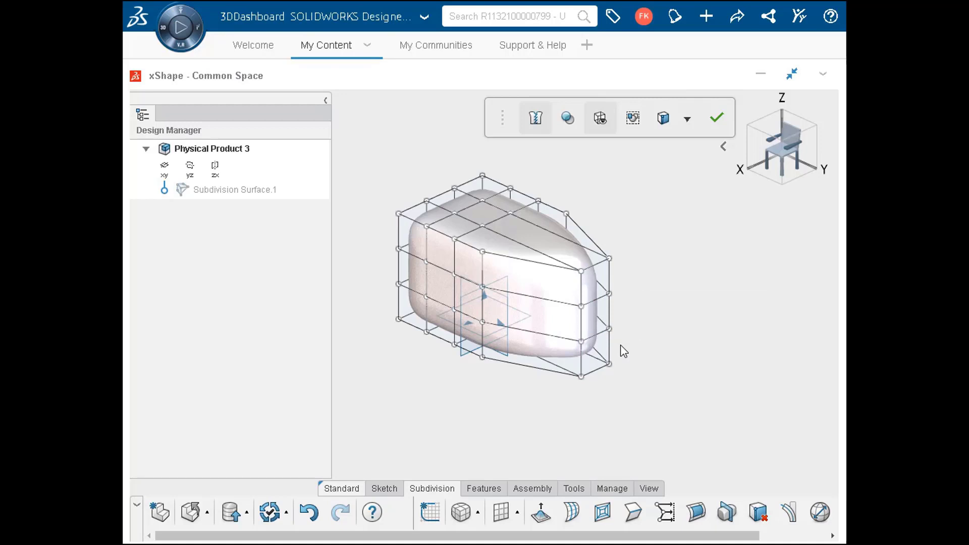
# Raise the middle strip of top faces upward along Z and switch the mesh cage display off
pyautogui.click(456, 201)
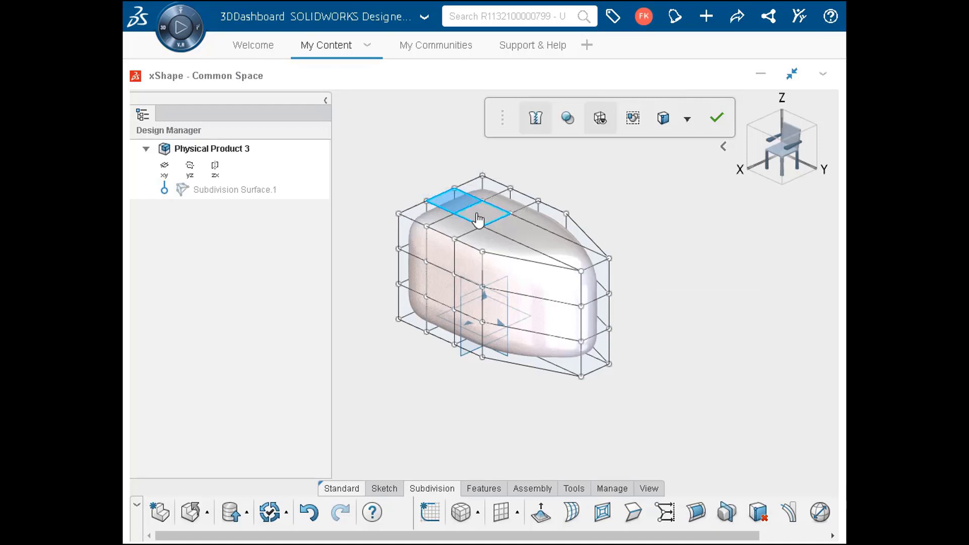
pyautogui.doubleClick(499, 226)
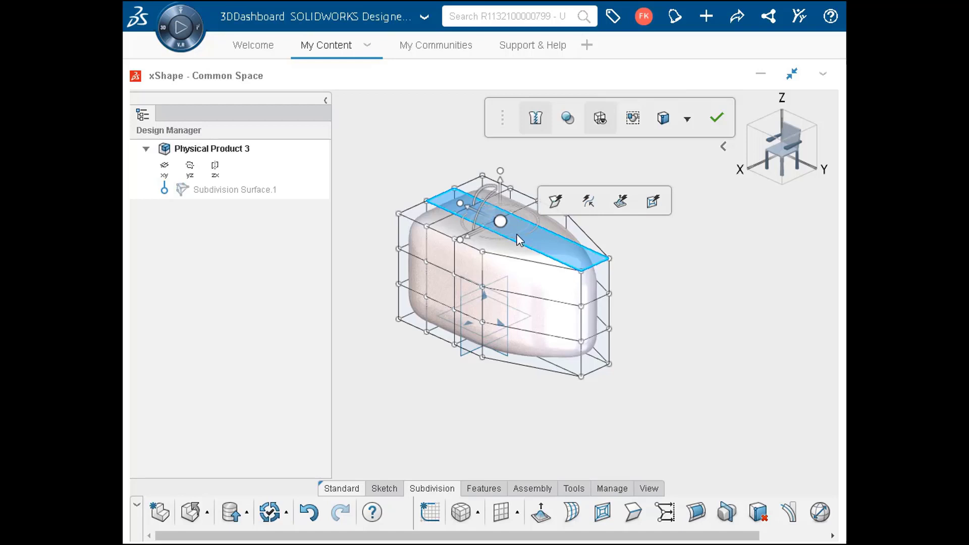
pyautogui.moveTo(504, 188); pyautogui.dragTo(513, 135)
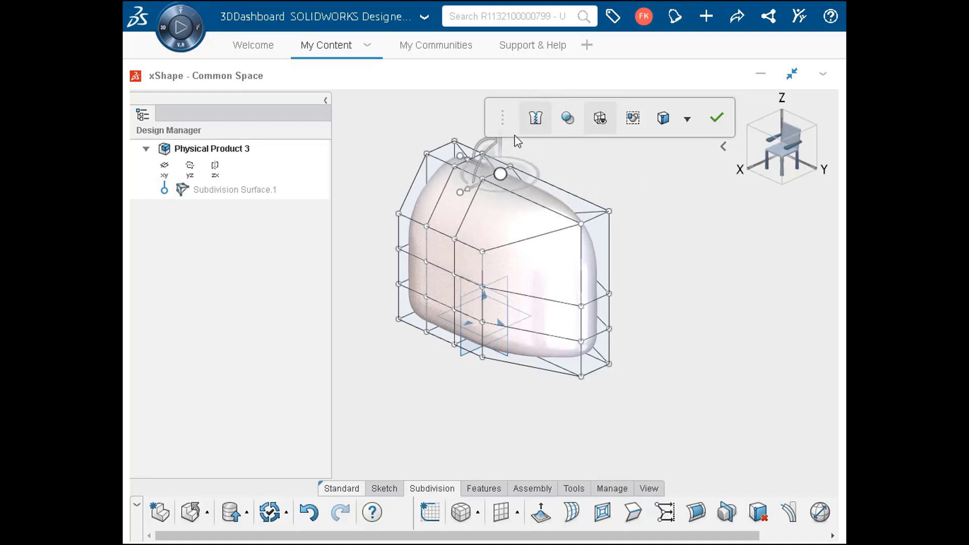
pyautogui.click(553, 148)
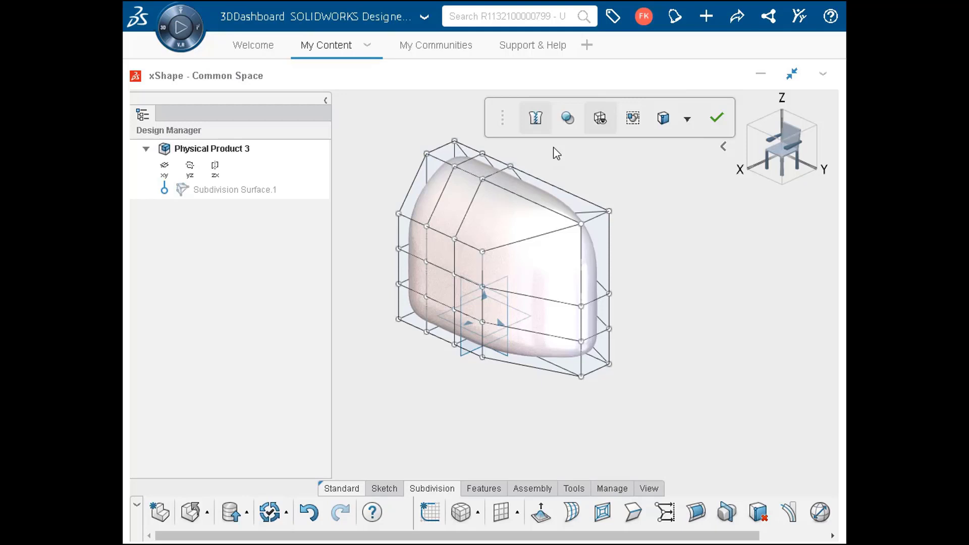
pyautogui.click(599, 121)
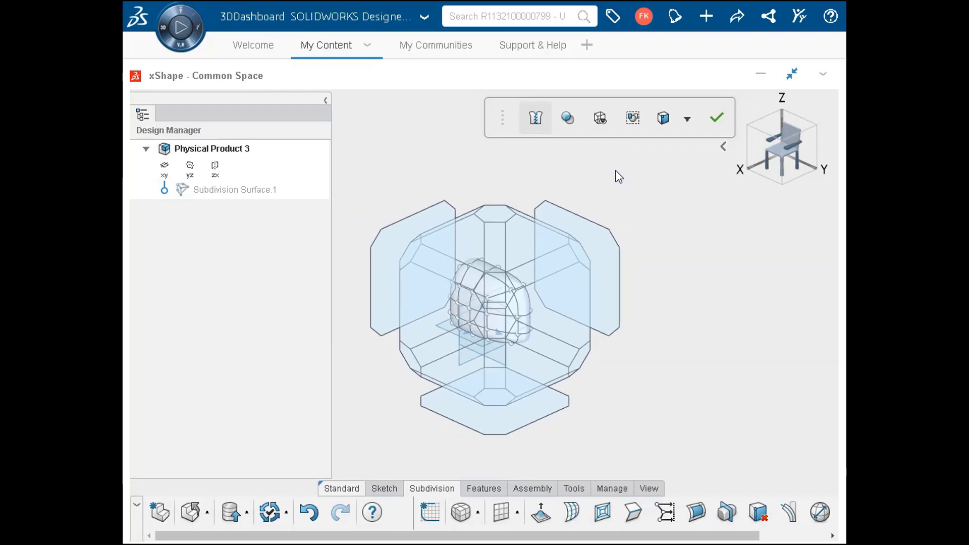
# In a view normal to the YZ plane, select the upper corner points at the +Y end and pull them inward to slope the nose
pyautogui.click(431, 298)
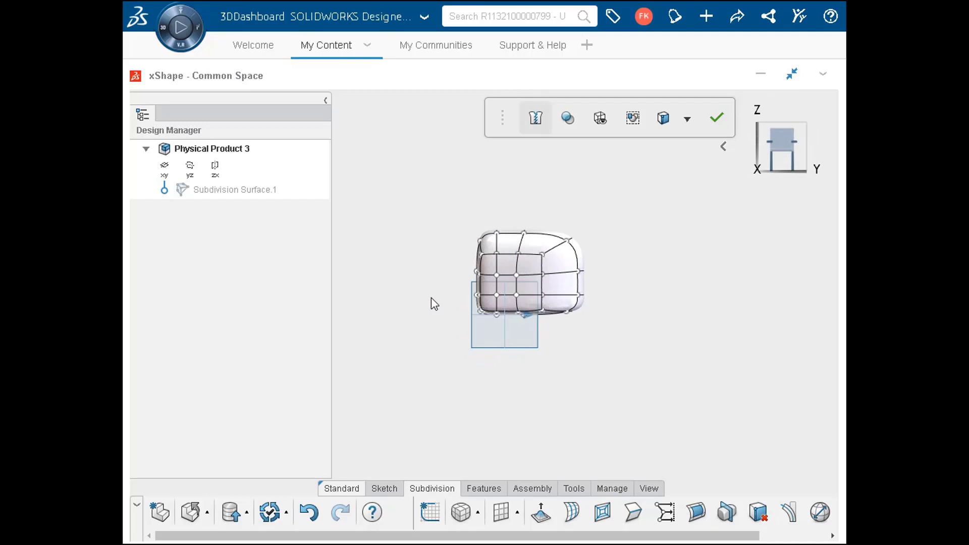
pyautogui.press('f')
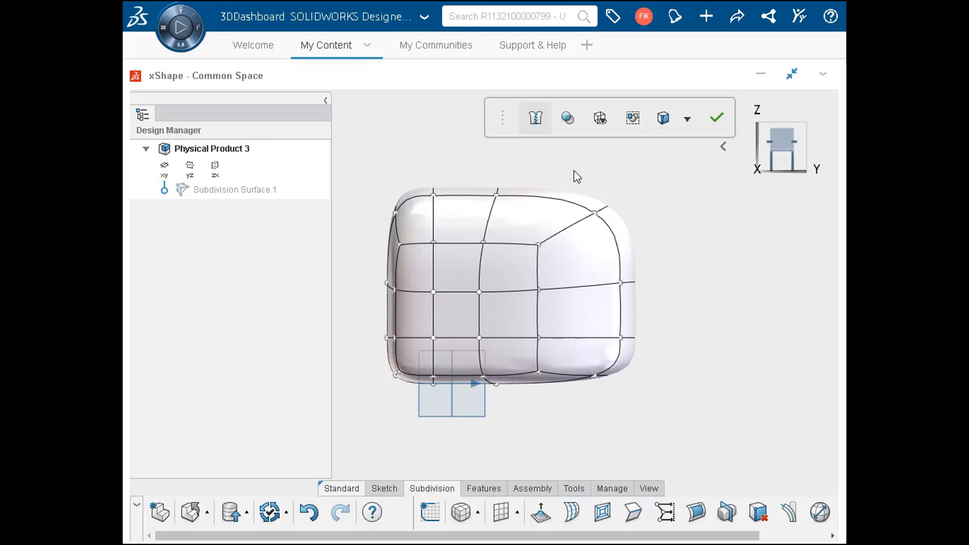
pyautogui.moveTo(574, 173); pyautogui.dragTo(639, 239)
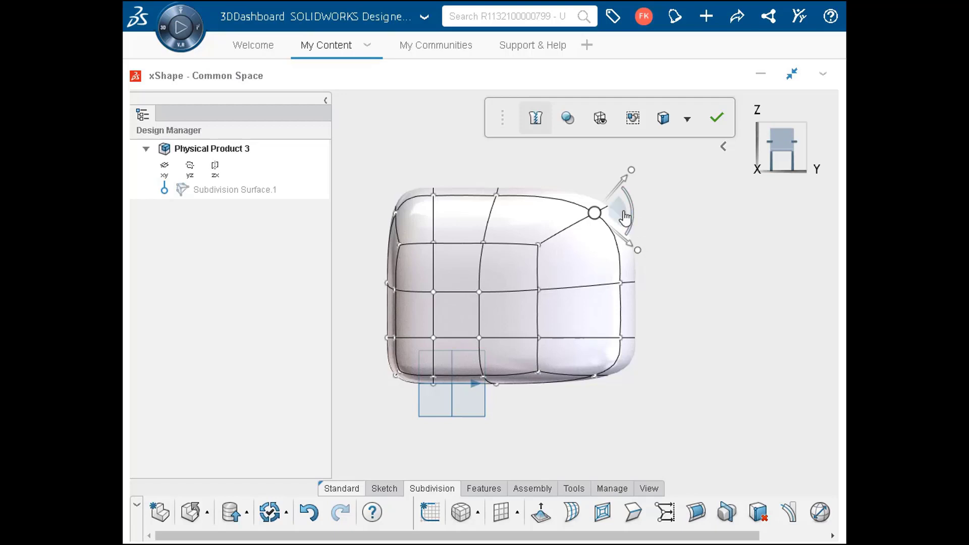
pyautogui.moveTo(623, 212); pyautogui.dragTo(547, 232)
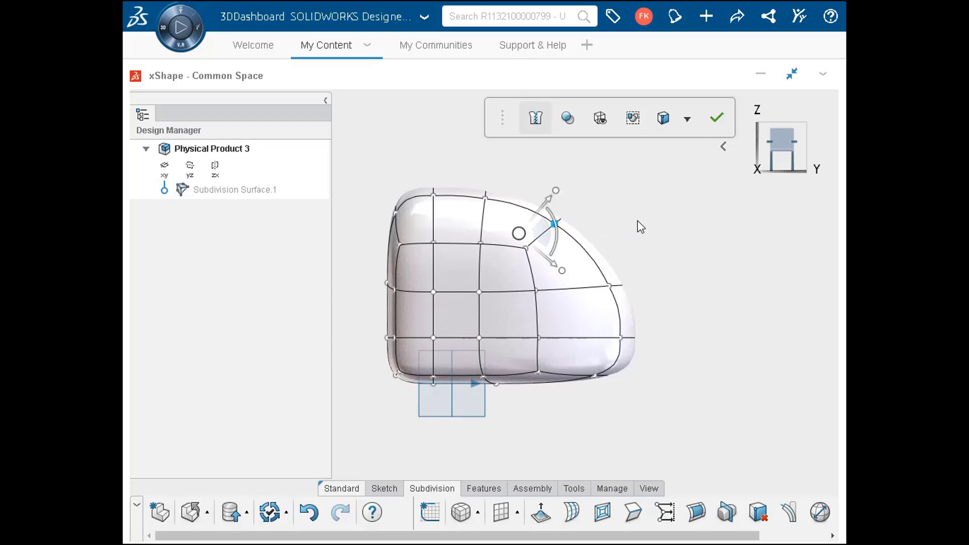
pyautogui.hotkey('ctrl', 'z')
# Select all the end points on the -Y side and stretch them outward along Y to lengthen the body
pyautogui.moveTo(385, 196); pyautogui.dragTo(445, 396)
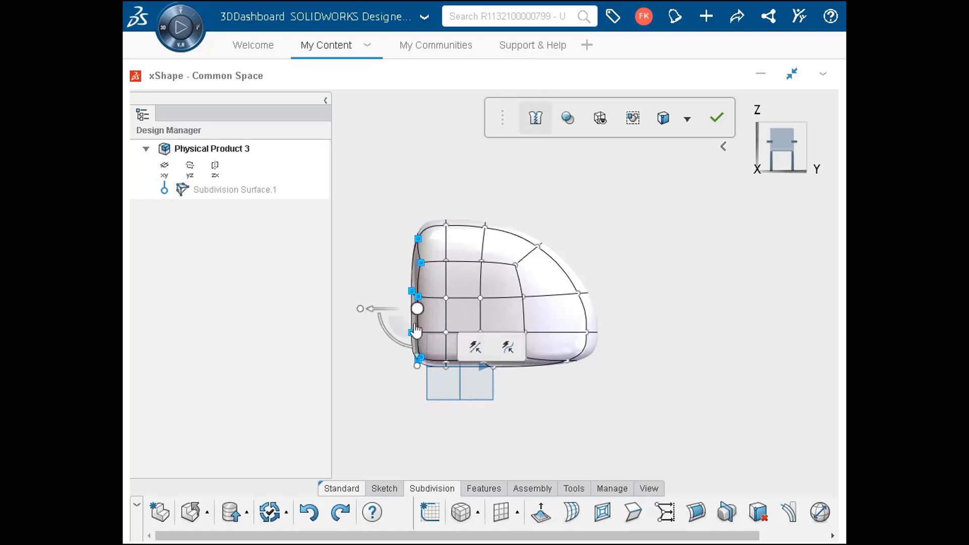
pyautogui.moveTo(367, 311); pyautogui.dragTo(319, 235)
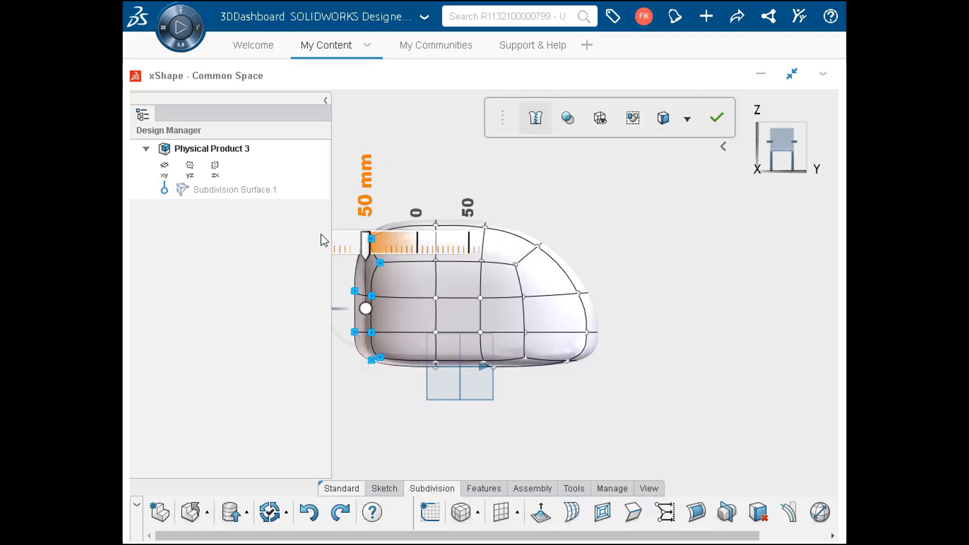
pyautogui.click(466, 186)
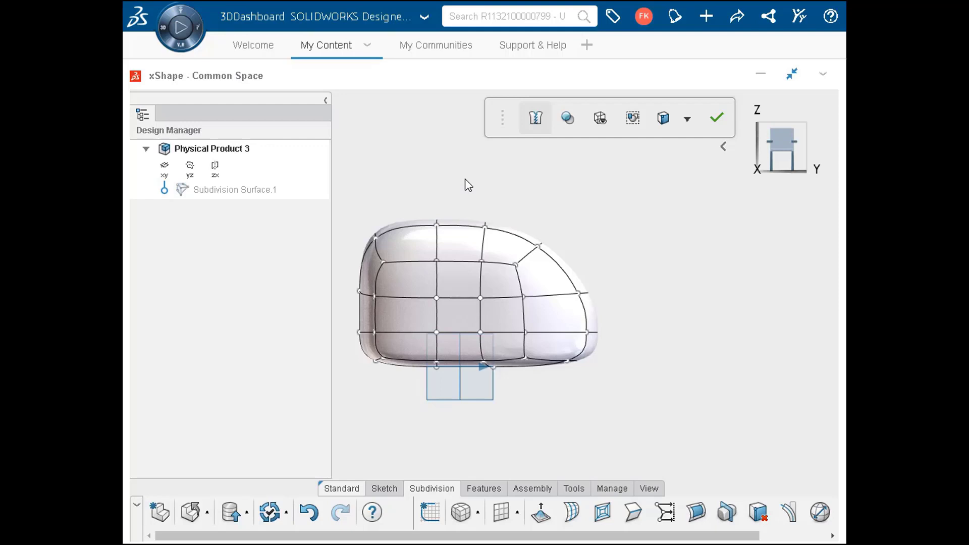
# Apply symmetry to the subdivision body about the yz plane
pyautogui.click(799, 536)
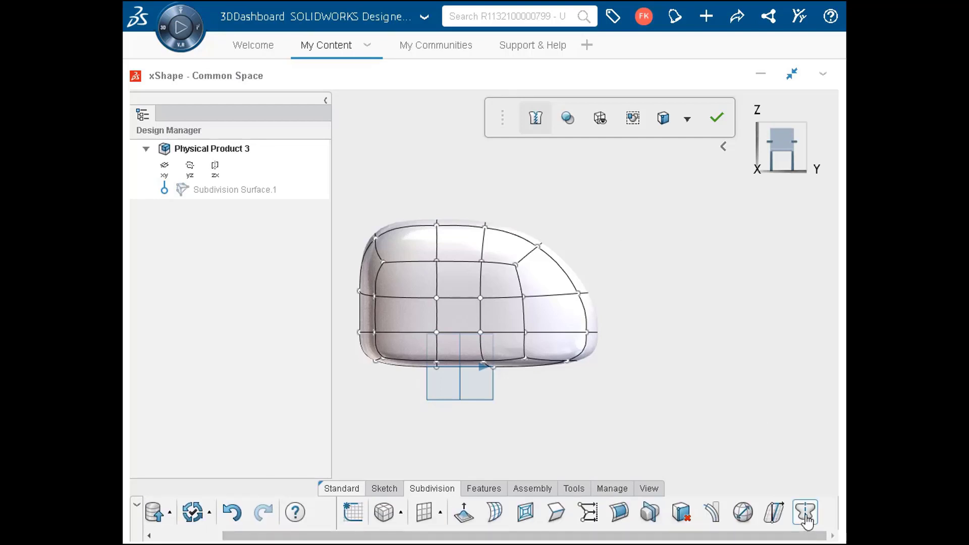
pyautogui.click(805, 512)
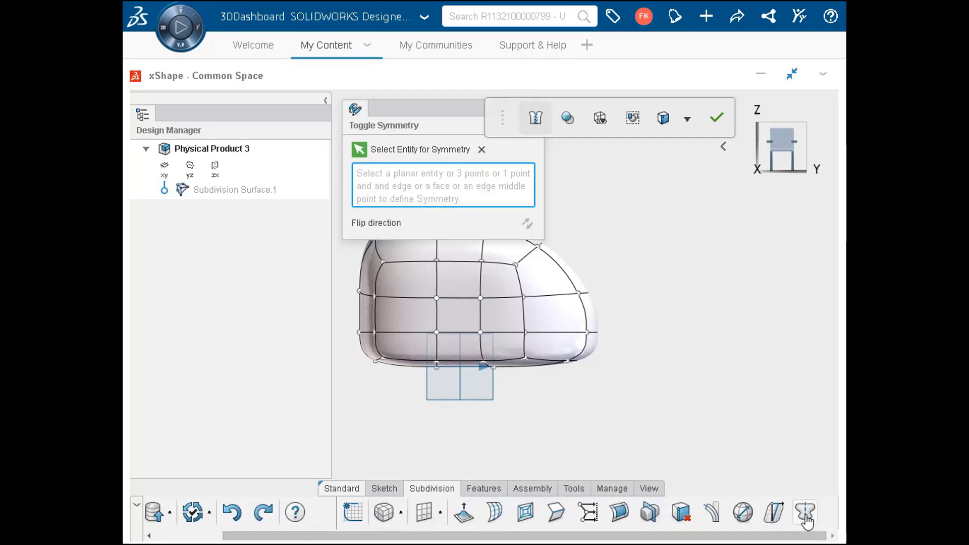
pyautogui.click(190, 172)
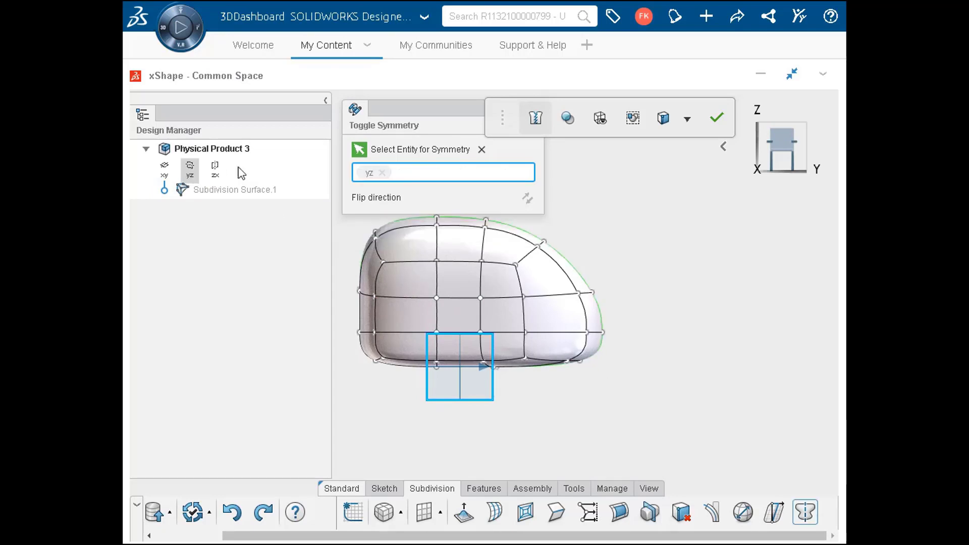
pyautogui.moveTo(460, 114); pyautogui.dragTo(459, 149)
pyautogui.click(508, 162)
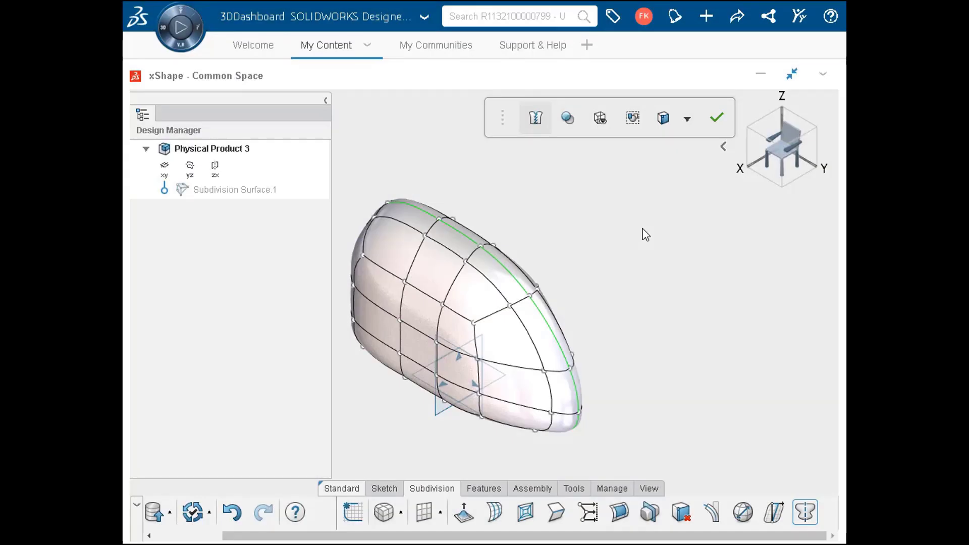
# Crease all the edges around the perimeter of the body's underside so the base becomes flat and sharp-edged
pyautogui.hotkey('shift', 'Up')
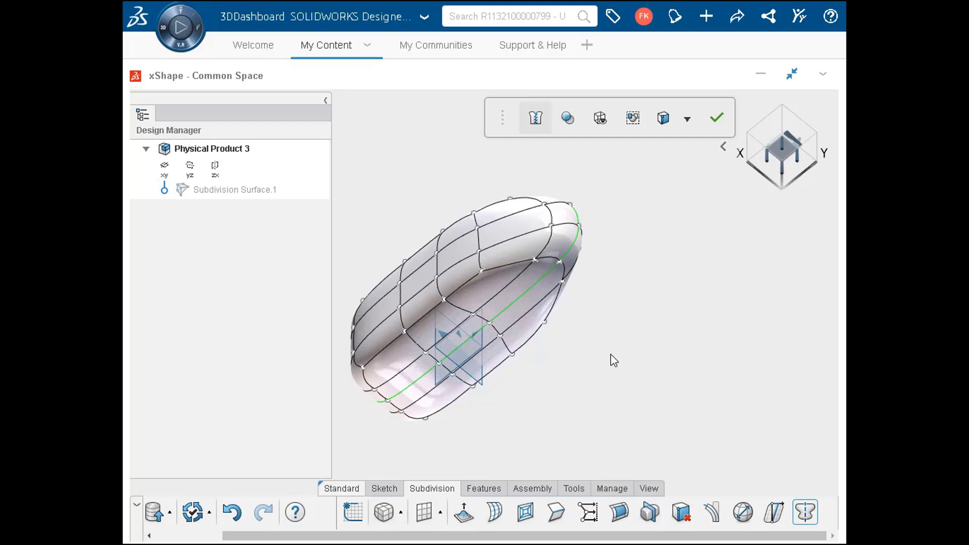
pyautogui.click(557, 513)
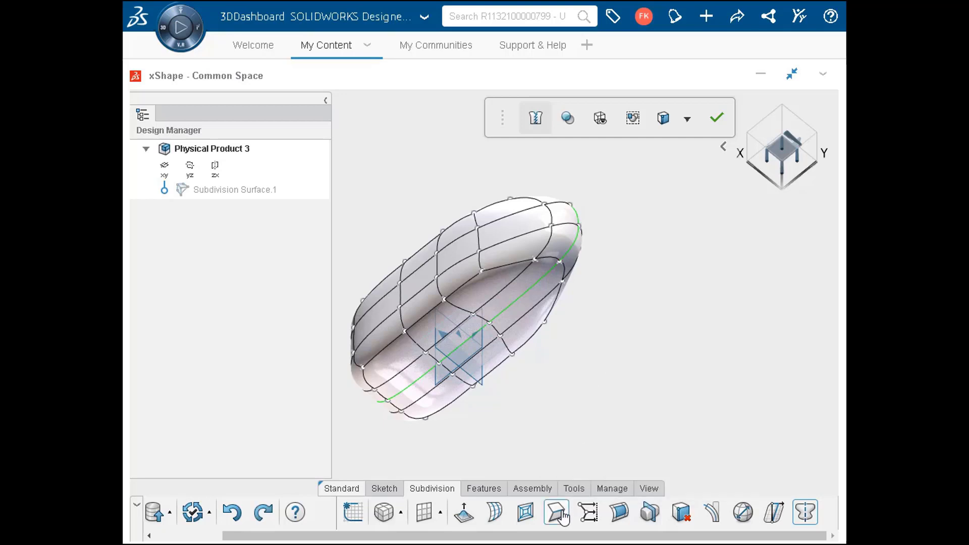
pyautogui.click(381, 400)
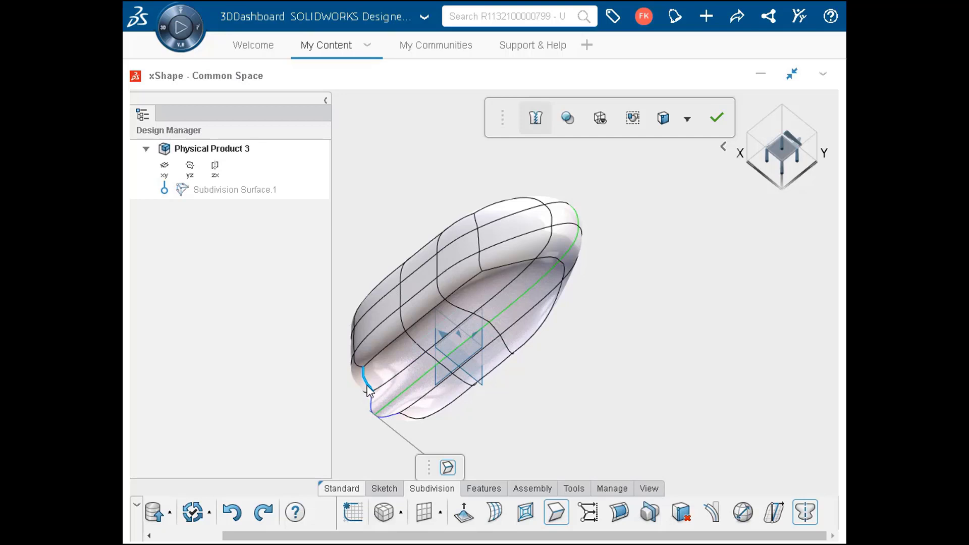
pyautogui.click(368, 389)
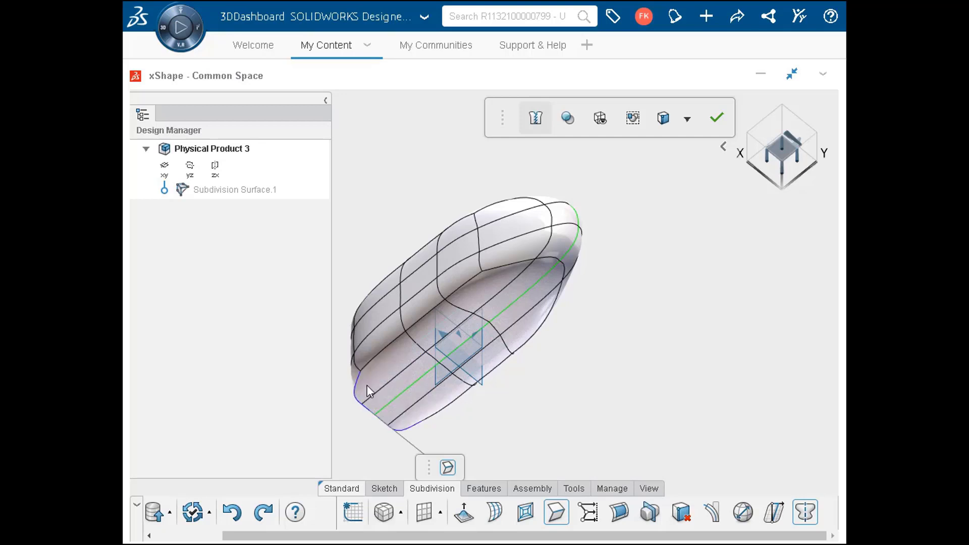
pyautogui.click(379, 355)
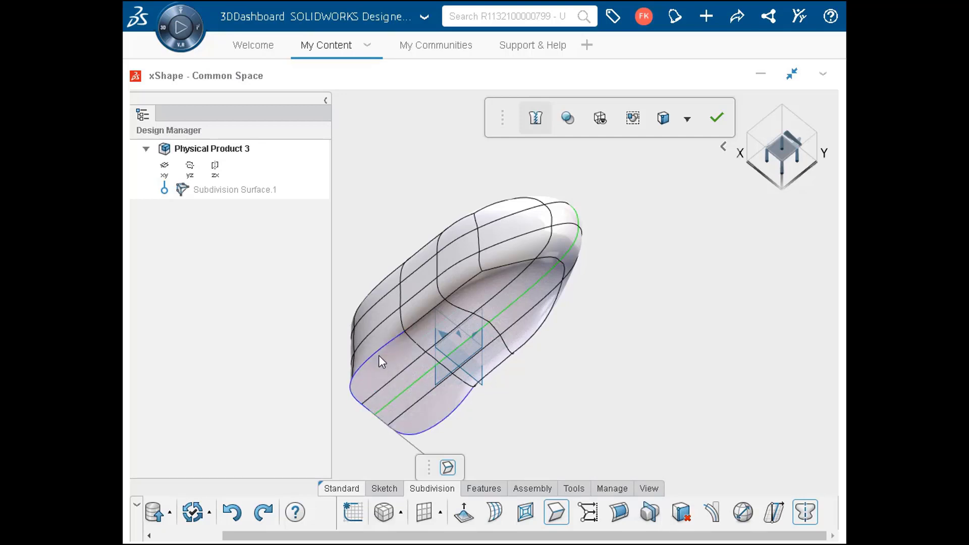
pyautogui.click(413, 327)
pyautogui.click(416, 317)
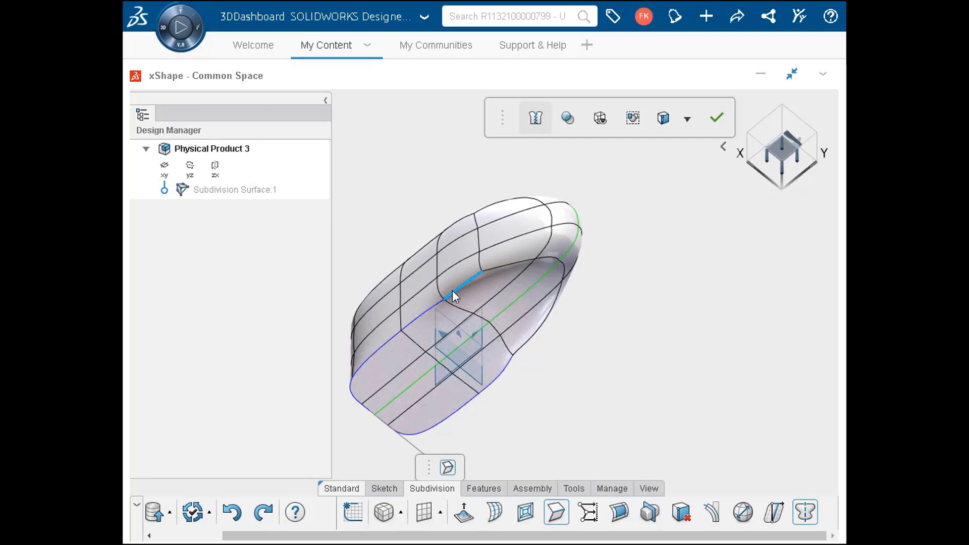
pyautogui.click(452, 296)
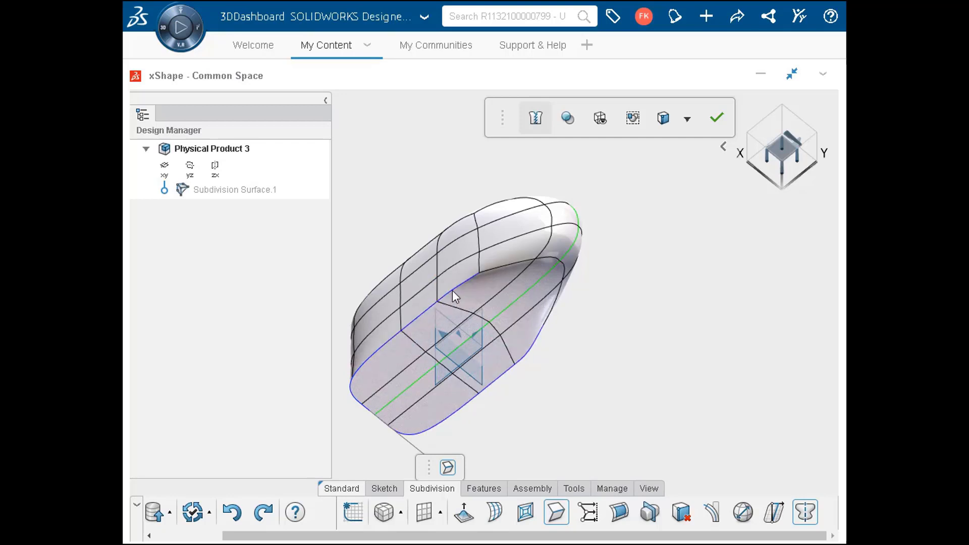
pyautogui.click(492, 269)
pyautogui.click(528, 266)
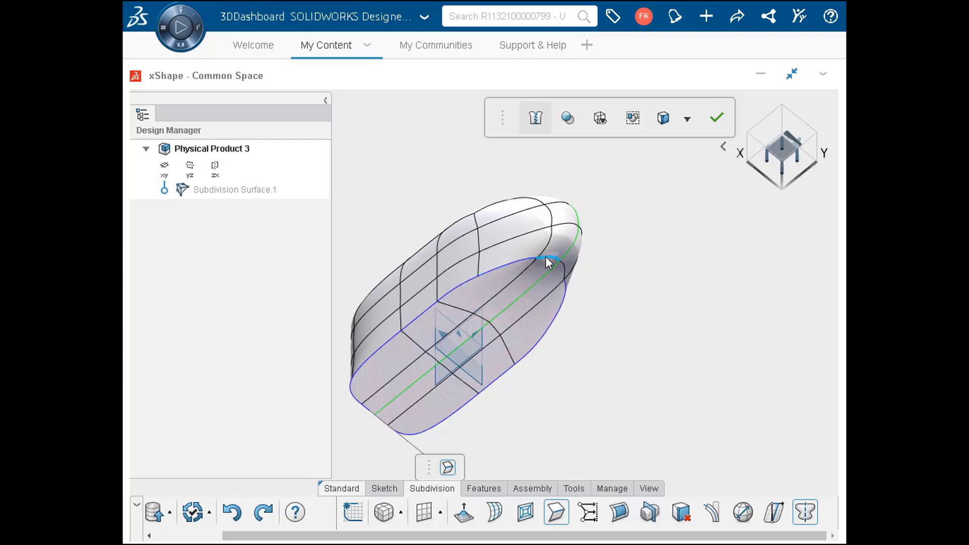
pyautogui.click(546, 257)
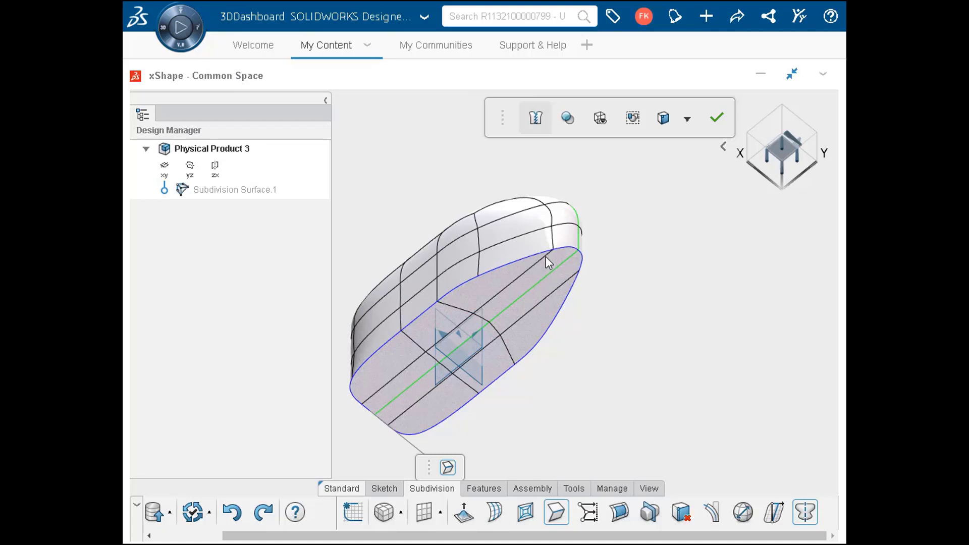
pyautogui.click(556, 513)
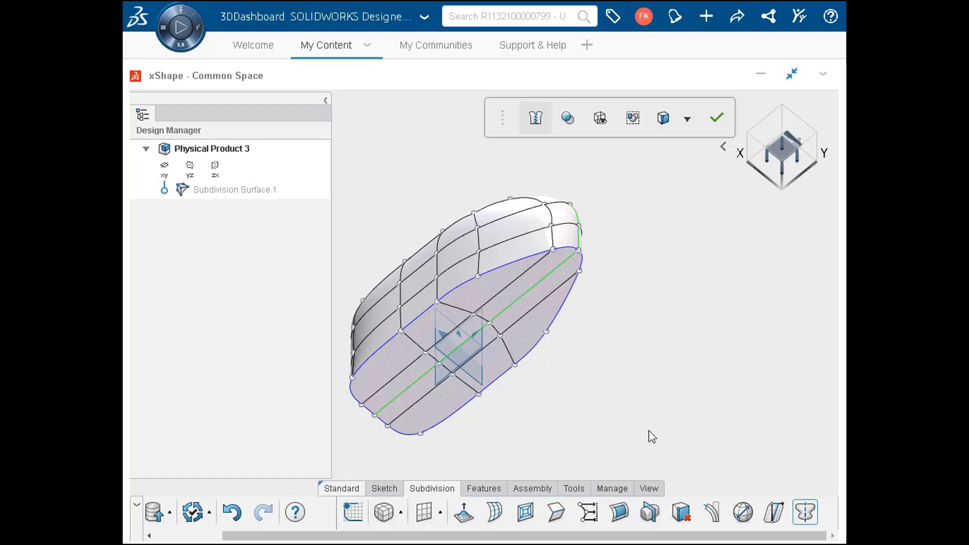
pyautogui.click(689, 517)
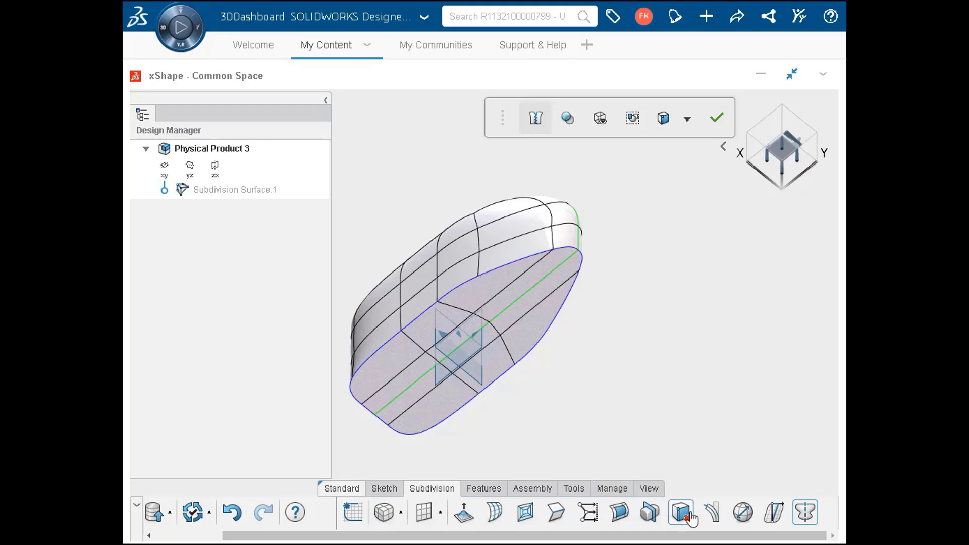
pyautogui.click(520, 244)
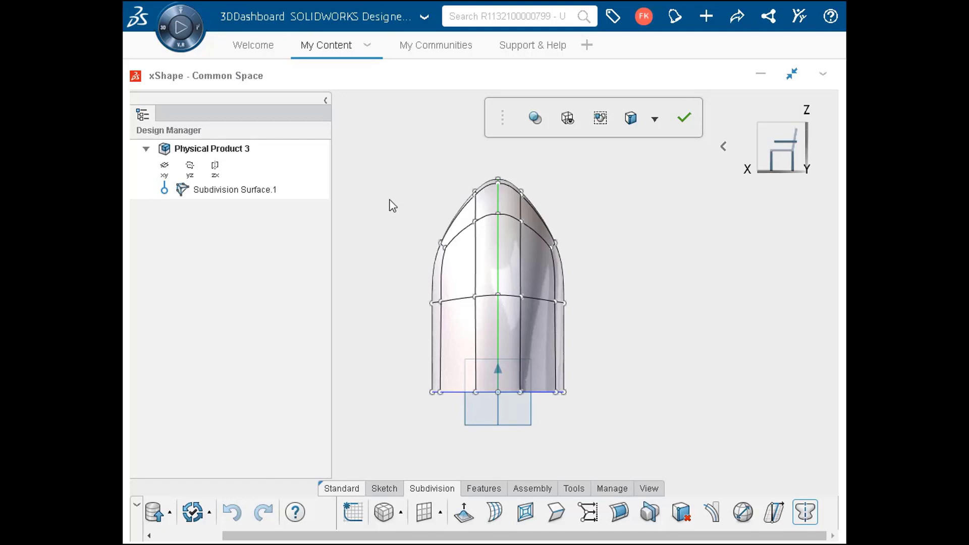
# Select the outer points on the +X side, set the manipulator to XYZ, and pull them outward along X to widen the body
pyautogui.moveTo(386, 209); pyautogui.dragTo(454, 414)
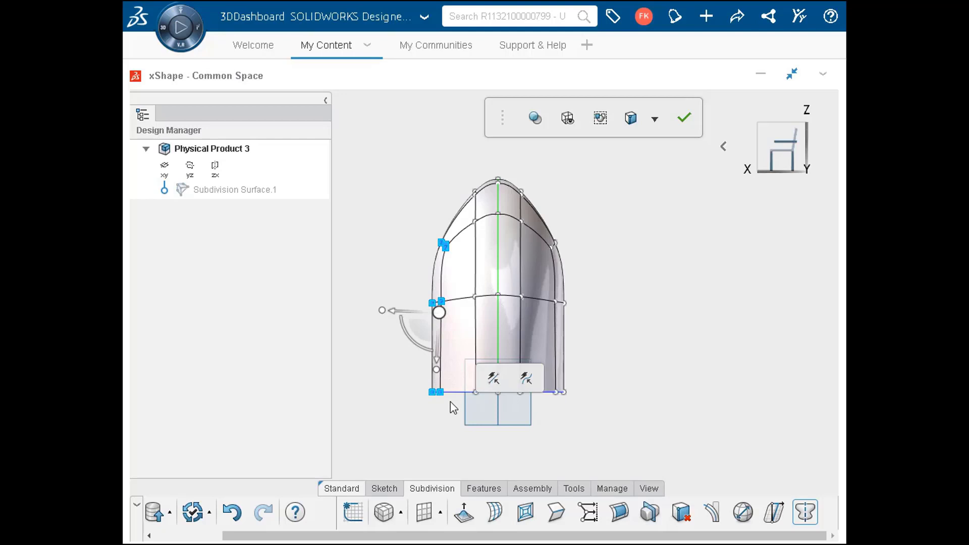
pyautogui.rightClick(441, 317)
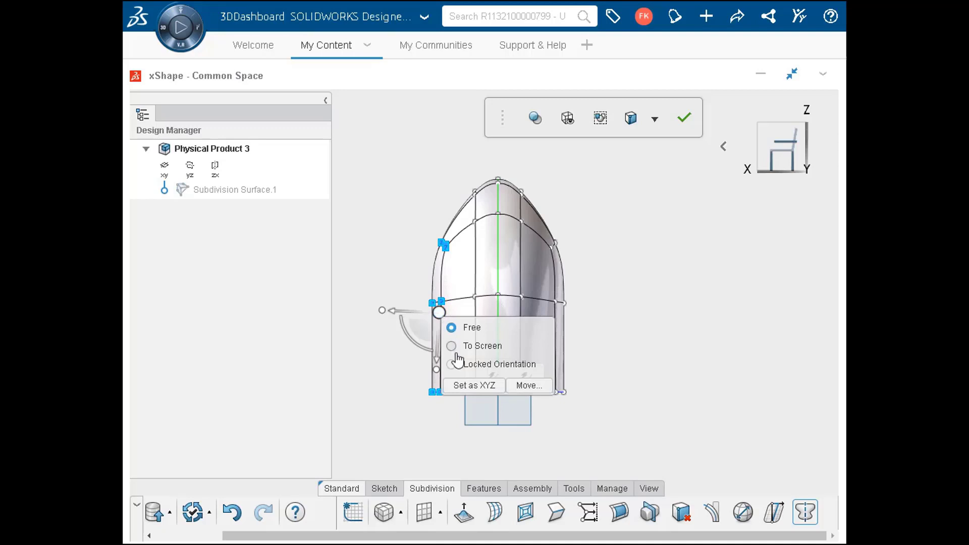
pyautogui.click(460, 386)
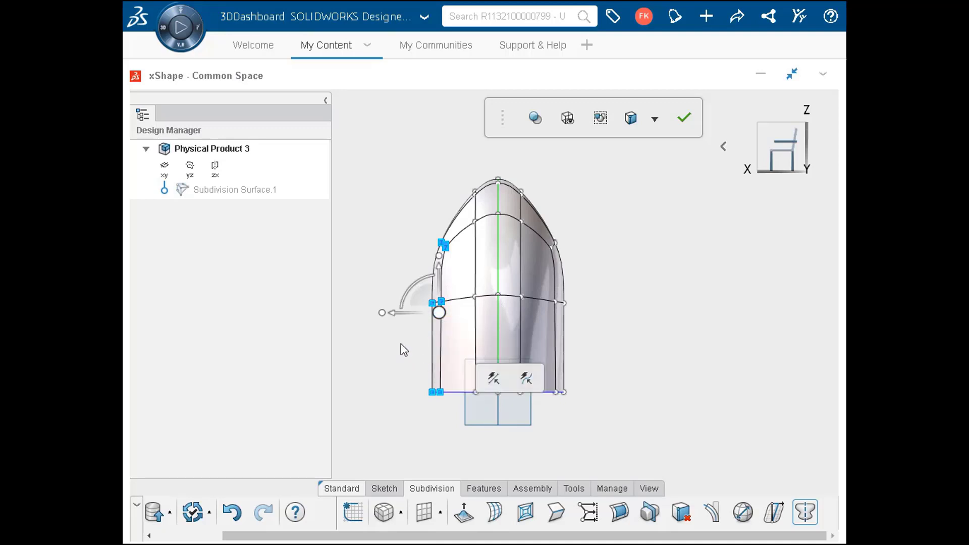
pyautogui.moveTo(392, 314); pyautogui.dragTo(359, 315)
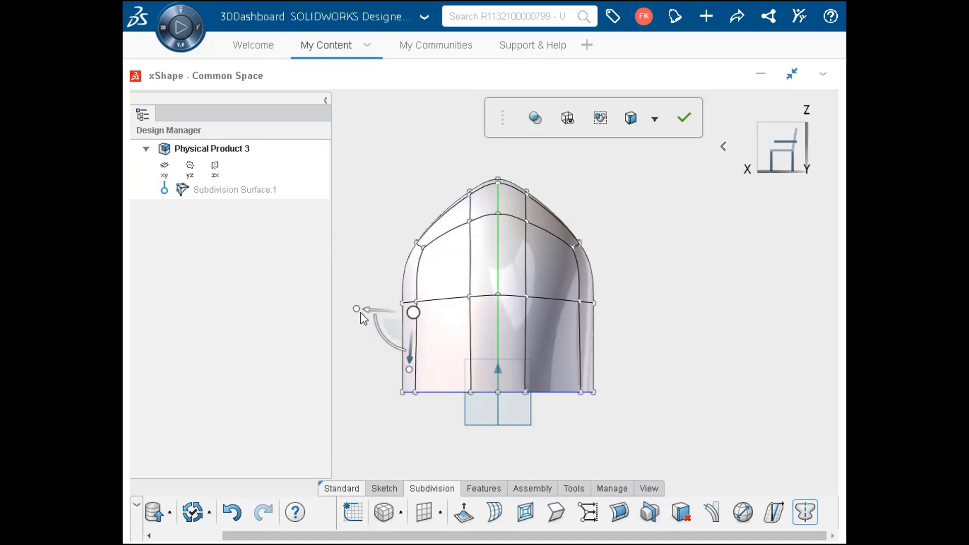
pyautogui.click(356, 342)
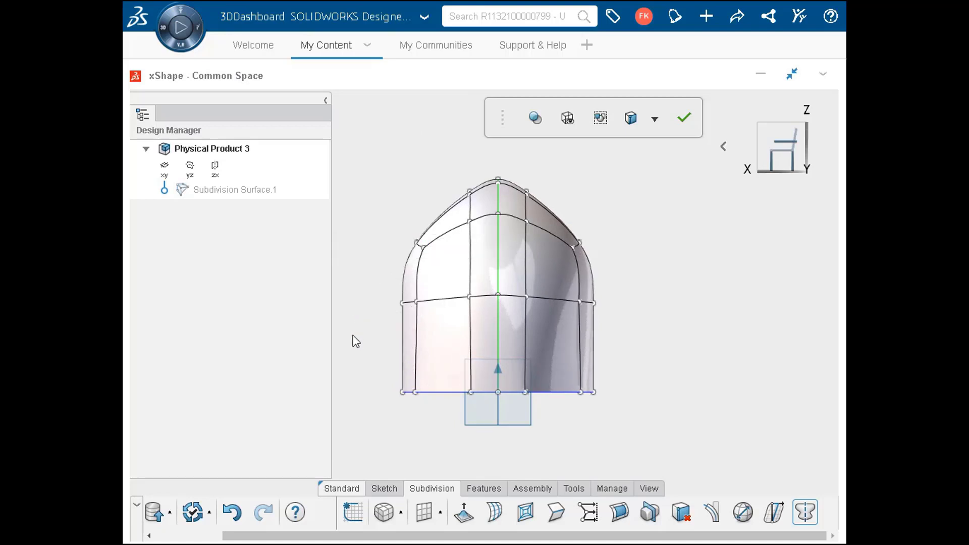
# In a side view normal to the YZ plane, select all the bottom points and raise them along Z above the xy plane
pyautogui.hotkey('ctrl', 'z')
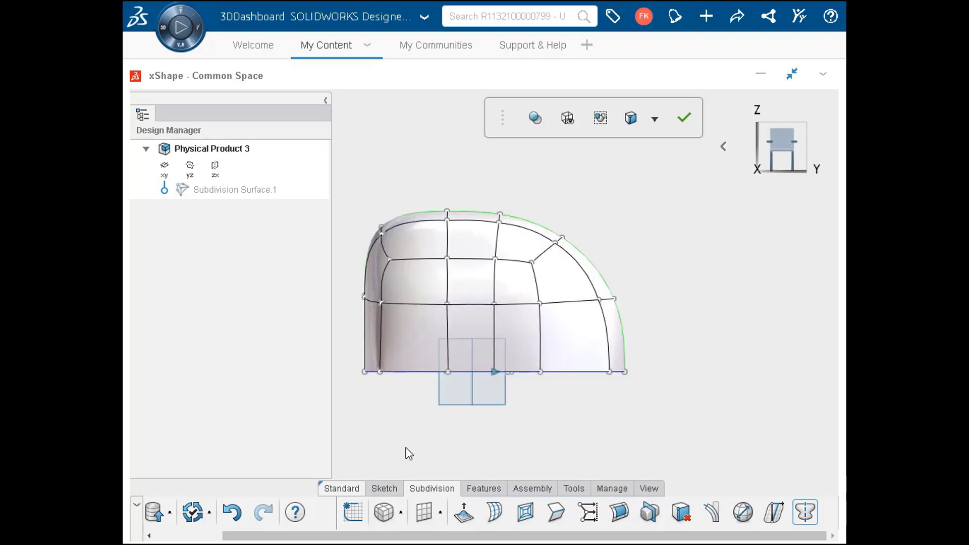
pyautogui.moveTo(356, 384); pyautogui.dragTo(634, 365)
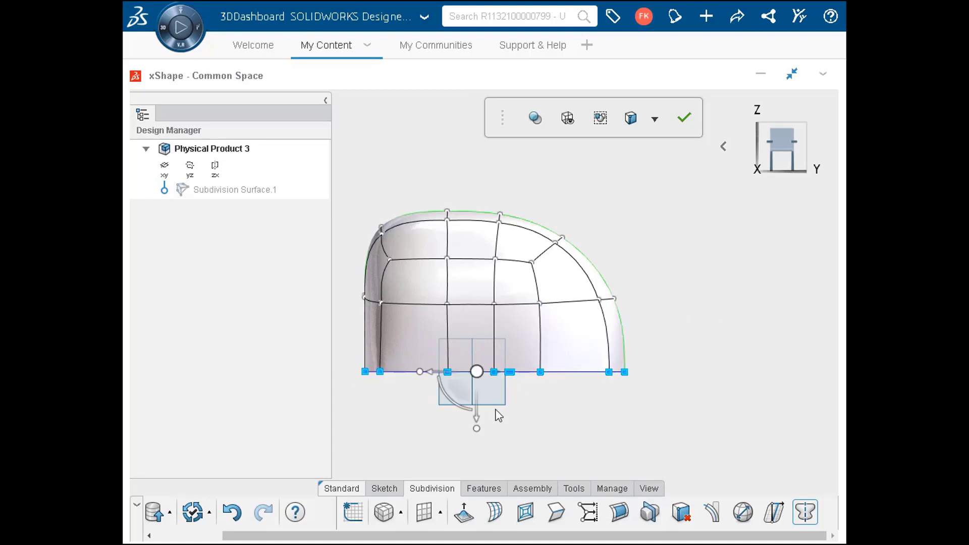
pyautogui.moveTo(480, 411); pyautogui.dragTo(485, 389)
pyautogui.click(578, 429)
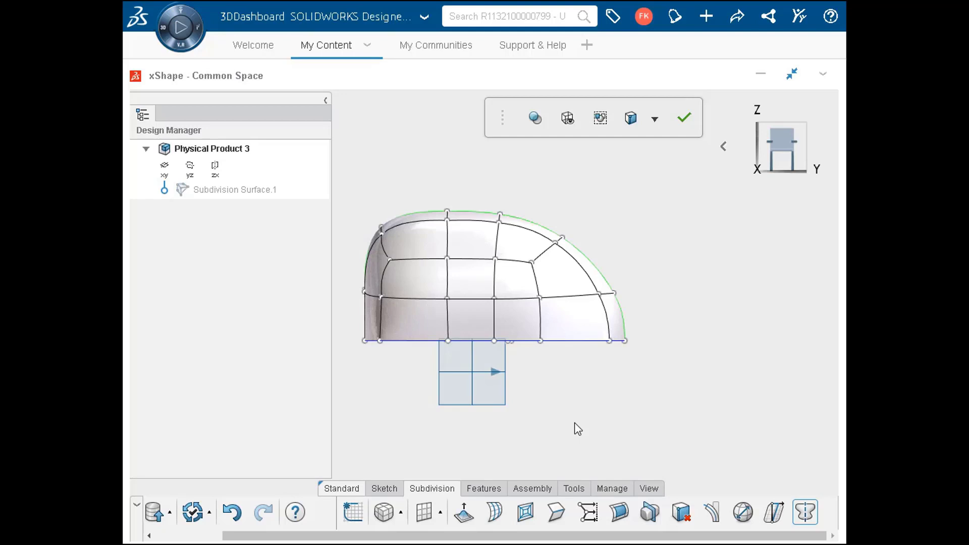
# Align all the bottom vertices to the xy plane with Align Mesh Points, using Align Vertices to Entity
pyautogui.click(588, 513)
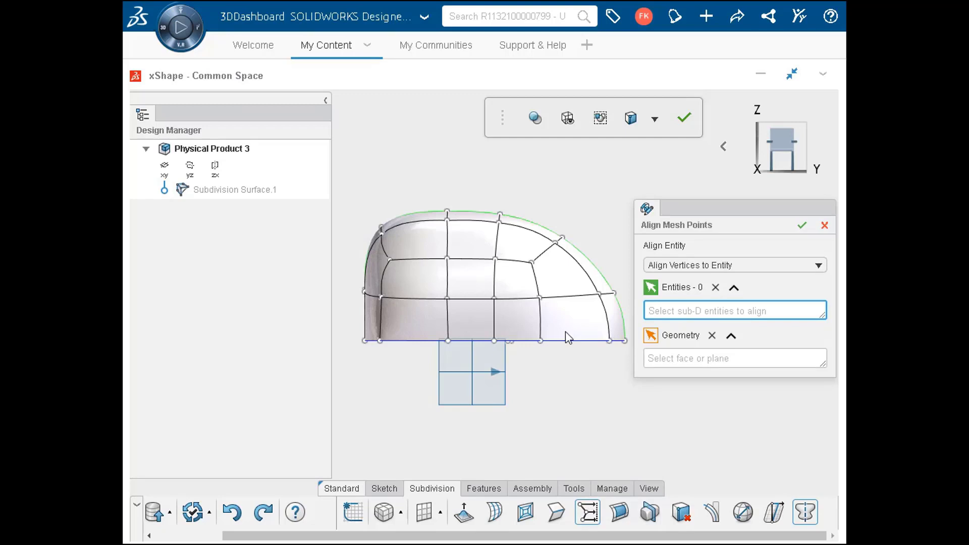
pyautogui.moveTo(348, 325); pyautogui.dragTo(640, 358)
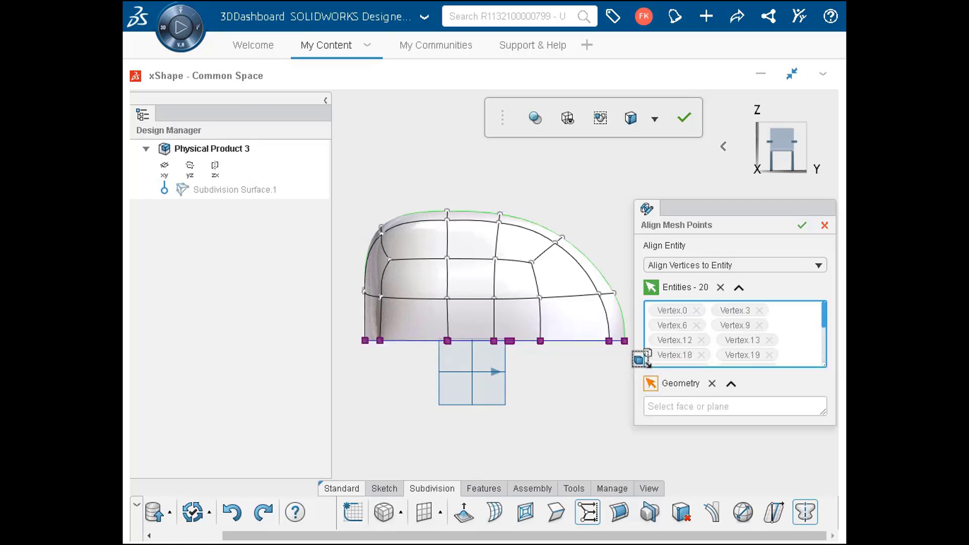
pyautogui.click(678, 410)
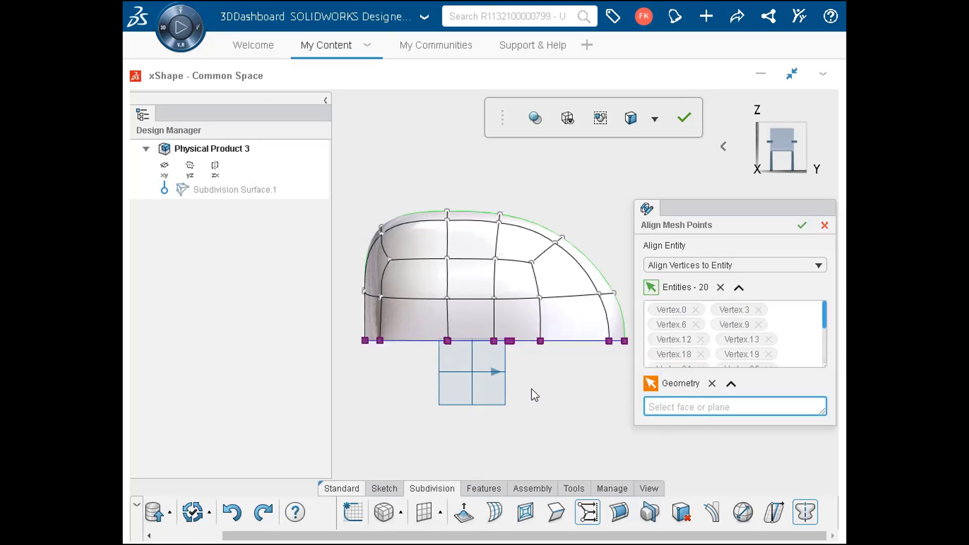
pyautogui.click(467, 372)
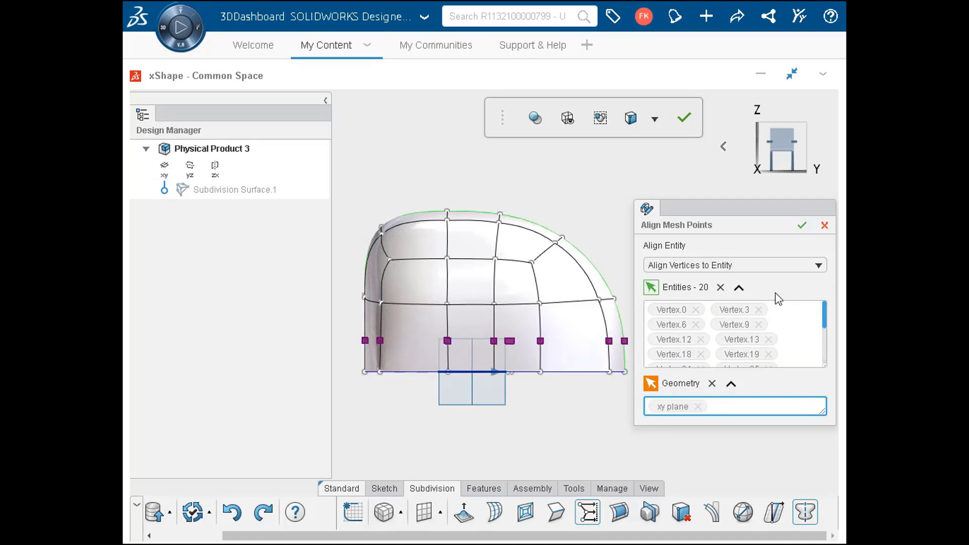
pyautogui.click(801, 225)
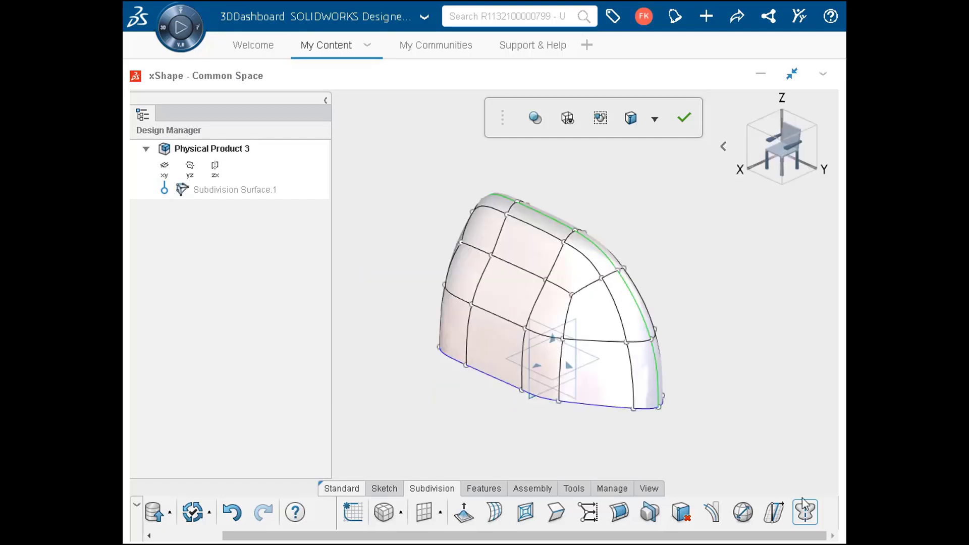
# Switch symmetry off and connect the matching middle faces on the two opposite sides to open a hole through the body
pyautogui.click(805, 511)
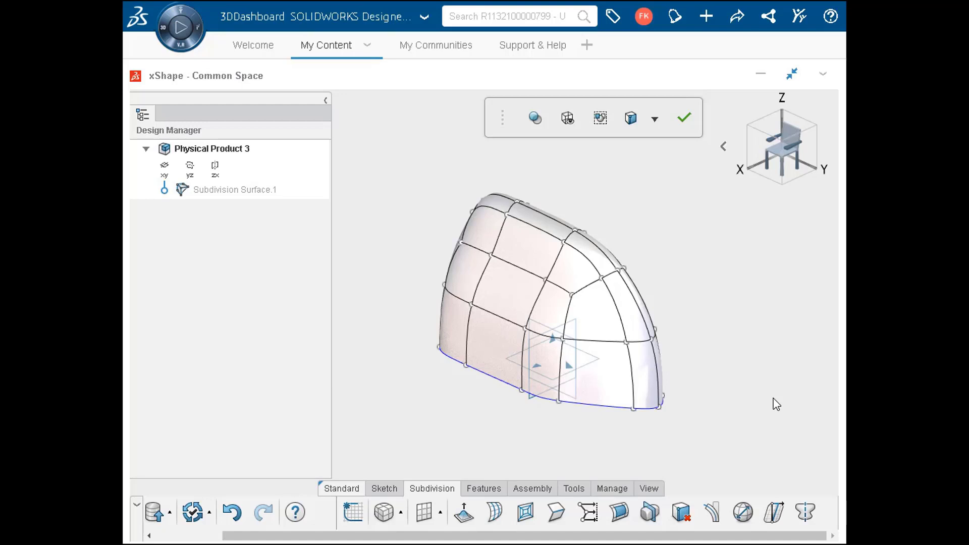
pyautogui.click(466, 516)
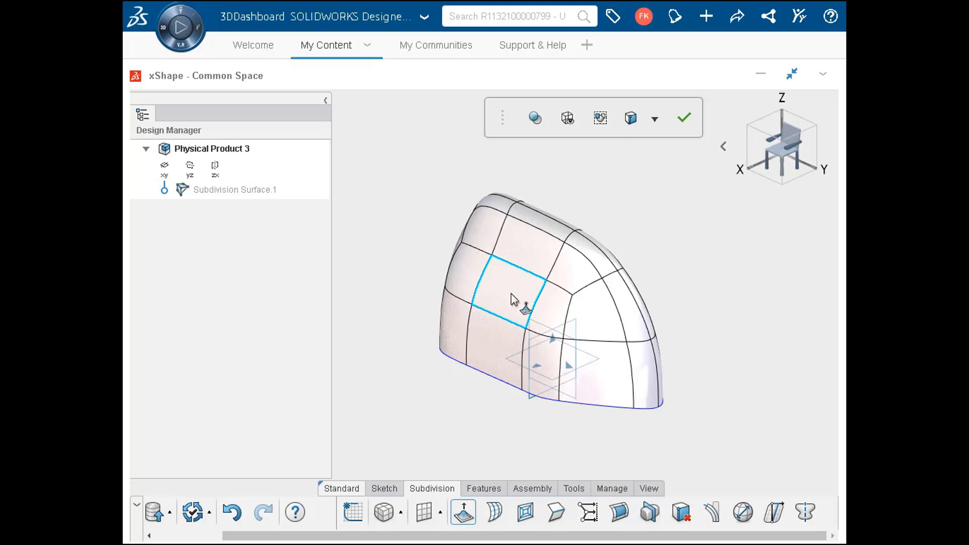
pyautogui.click(511, 299)
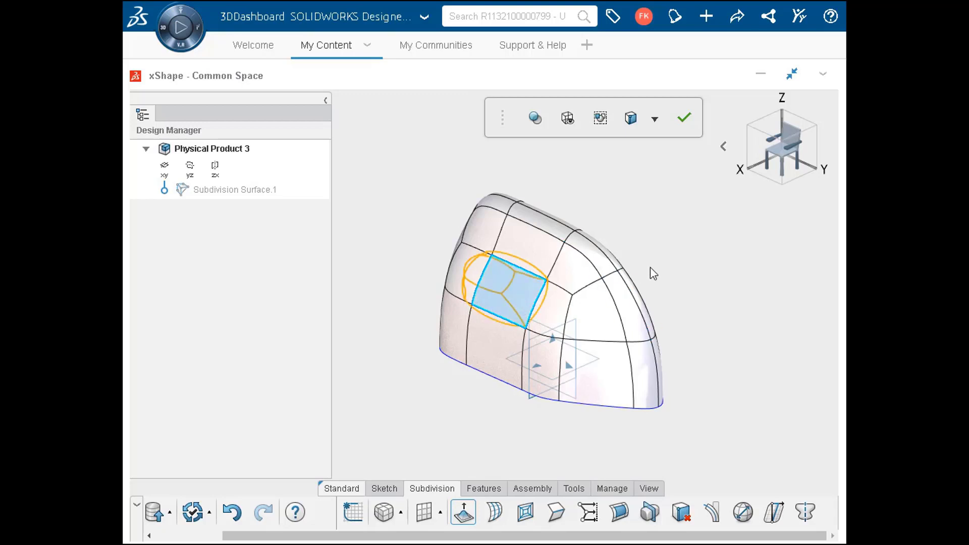
pyautogui.press('Left')
pyautogui.press('Left')
pyautogui.press('Left')
pyautogui.press('Left')
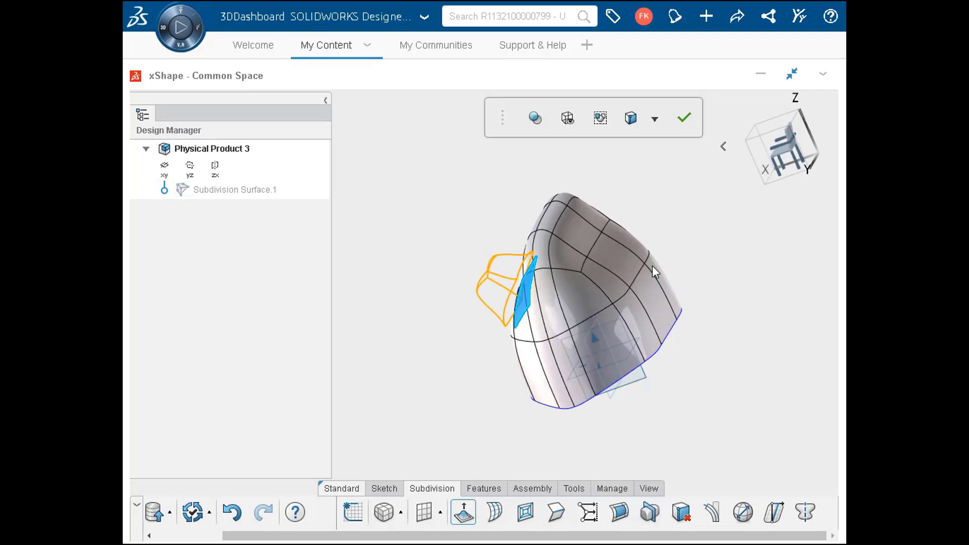
pyautogui.keyDown('ctrl'); pyautogui.click(620, 266); pyautogui.keyUp('ctrl')
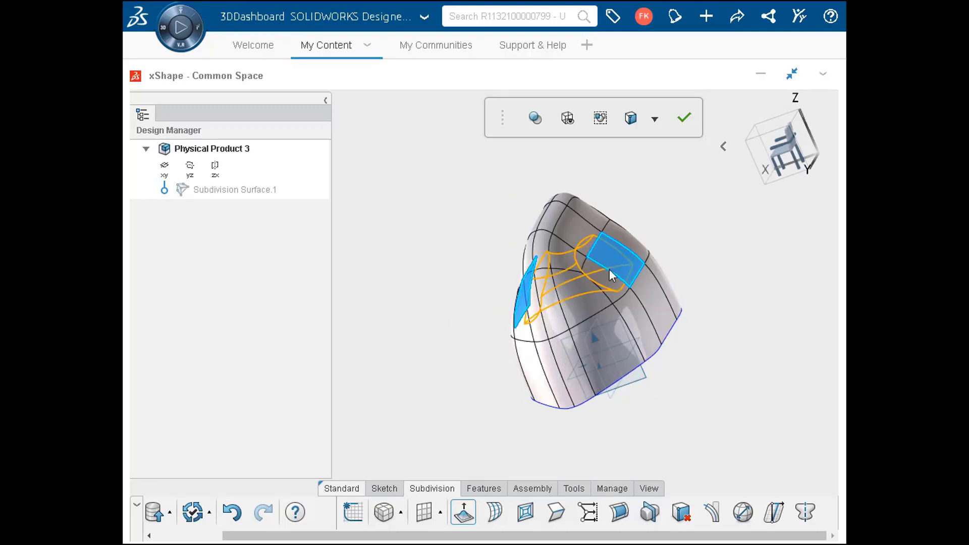
pyautogui.click(463, 511)
pyautogui.press('Delete')
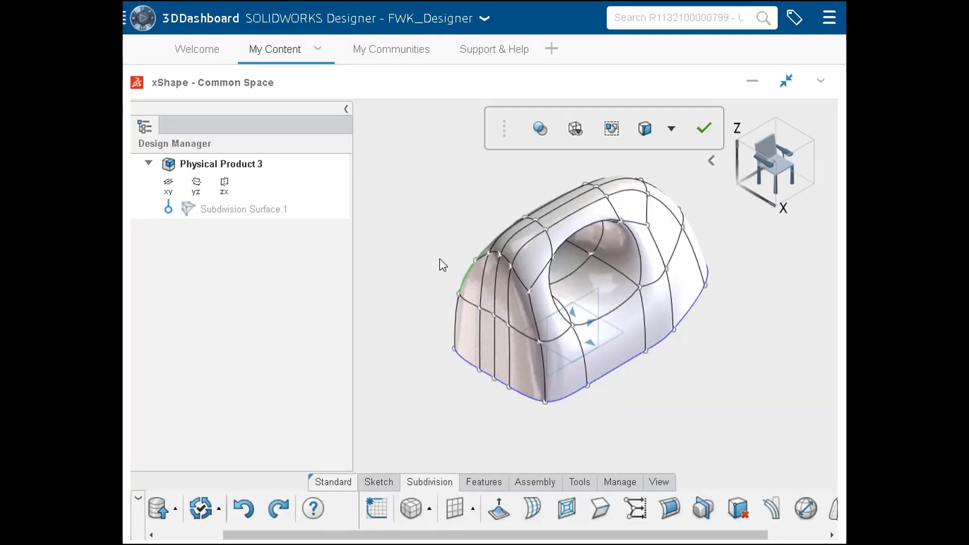
# Extrude the two narrow upper middle faces at the -Y end outward to form a protrusion
pyautogui.click(490, 295)
pyautogui.keyDown('ctrl'); pyautogui.click(499, 310); pyautogui.keyUp('ctrl')
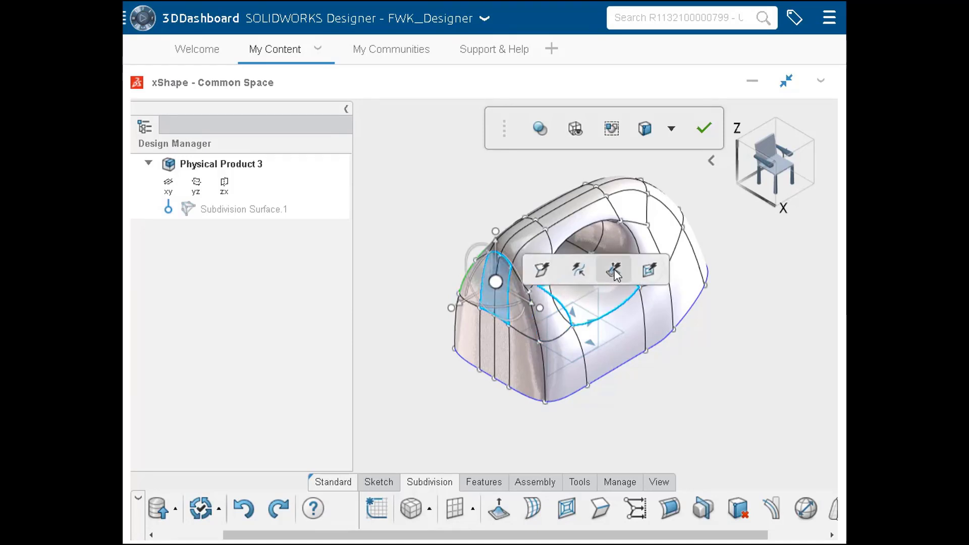
pyautogui.click(613, 270)
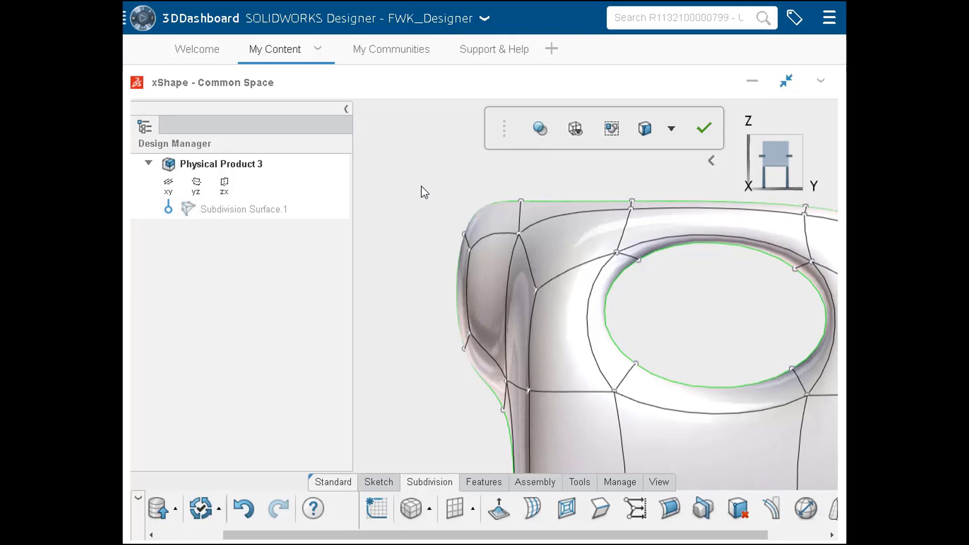
# Tilt the protrusion's outer end points with Line Align so the lower end leans farther outward in -Y
pyautogui.moveTo(421, 190); pyautogui.dragTo(485, 386)
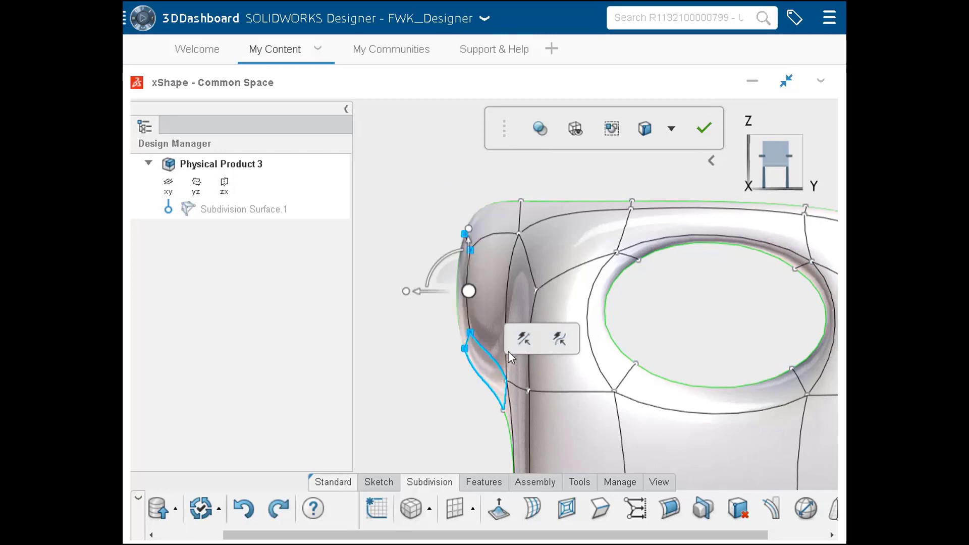
pyautogui.click(530, 342)
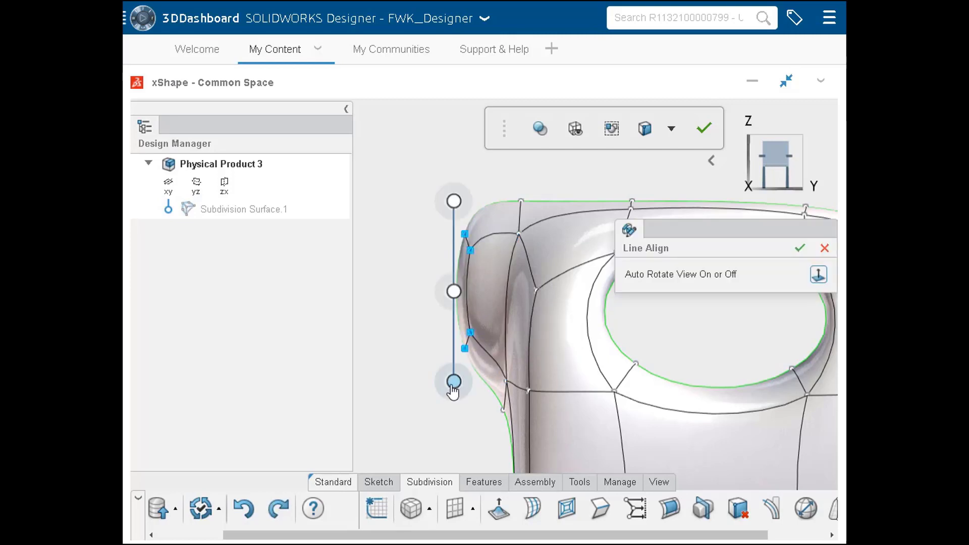
pyautogui.click(453, 383)
pyautogui.moveTo(453, 383); pyautogui.dragTo(412, 395)
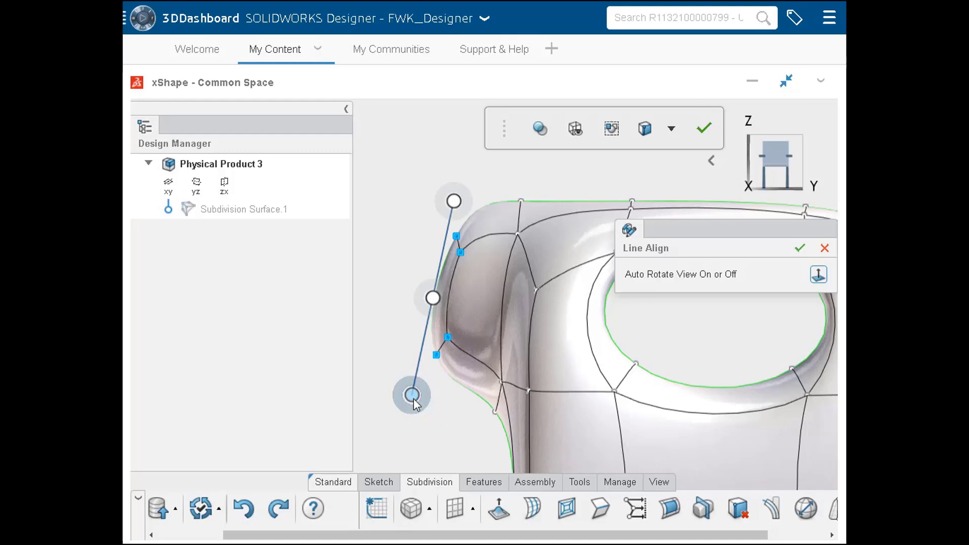
pyautogui.click(799, 248)
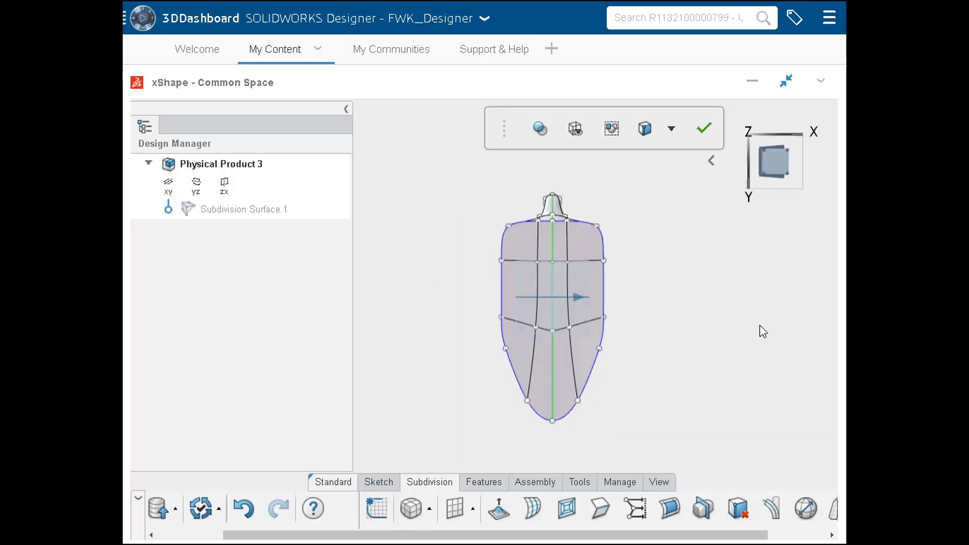
# Scale the whole body uniformly with Scale By Distance, setting its base length along the centreline to 304, and finish the subdivision surface
pyautogui.click(810, 513)
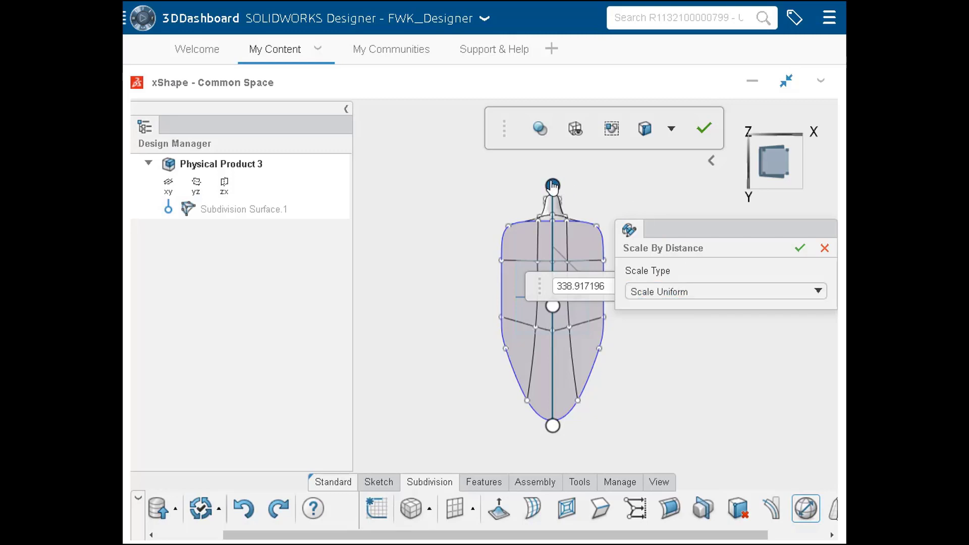
pyautogui.moveTo(552, 187); pyautogui.dragTo(557, 225)
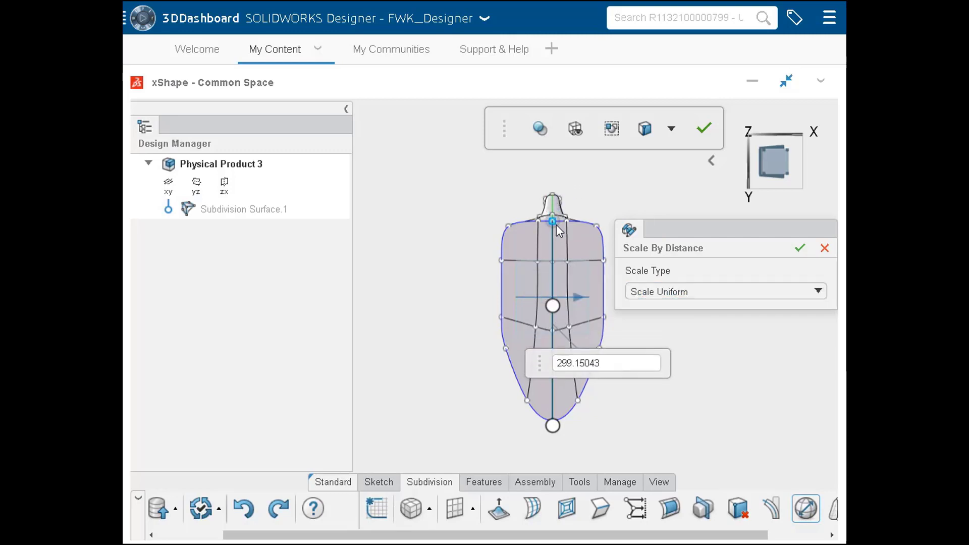
pyautogui.moveTo(552, 425)
pyautogui.mouseDown()
pyautogui.moveTo(565, 410)
pyautogui.moveTo(552, 407)
pyautogui.moveTo(552, 419)
pyautogui.mouseUp()
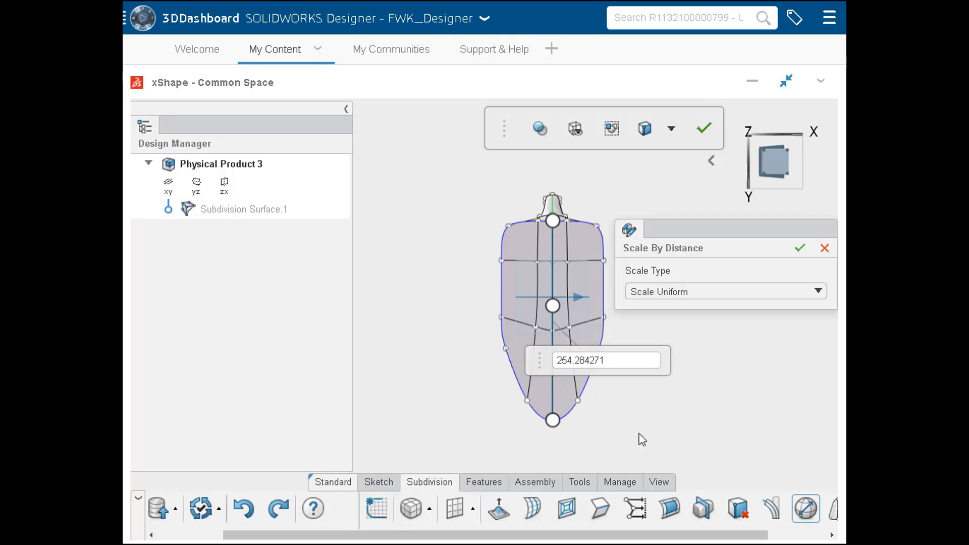
pyautogui.doubleClick(619, 359)
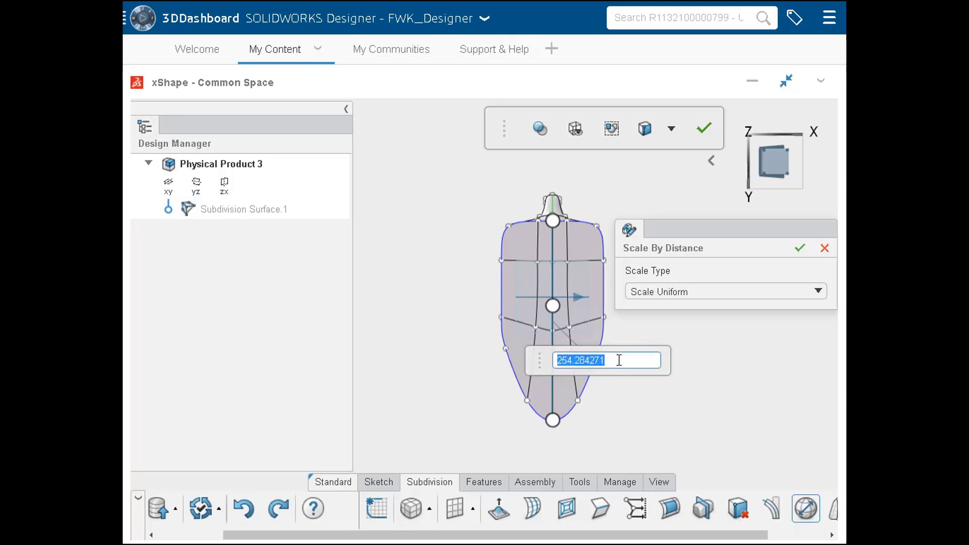
pyautogui.write('304')
pyautogui.press('Return')
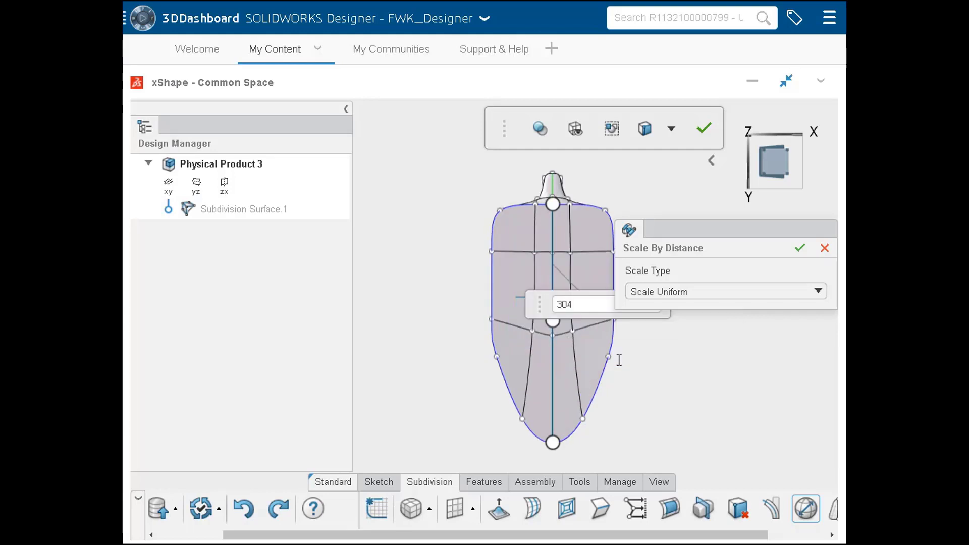
pyautogui.click(799, 248)
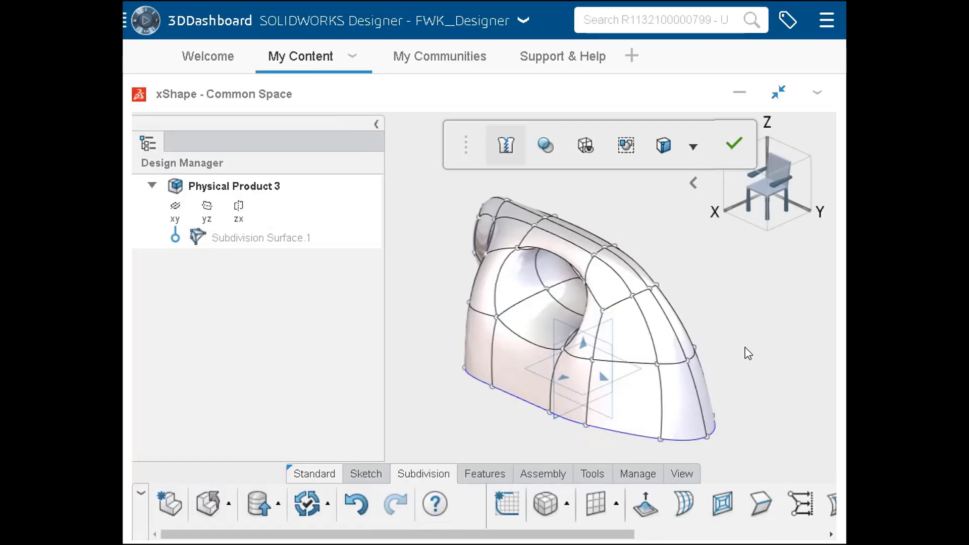
pyautogui.click(734, 146)
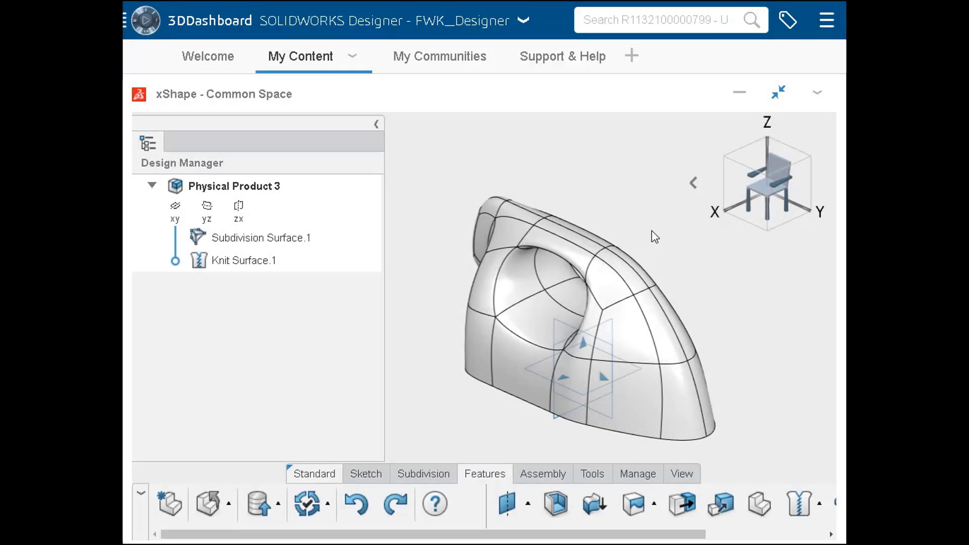
# Place a subdivision cylinder on the body's upper surface just in front of the hole, with flipped direction and a scale of 25
pyautogui.click(438, 477)
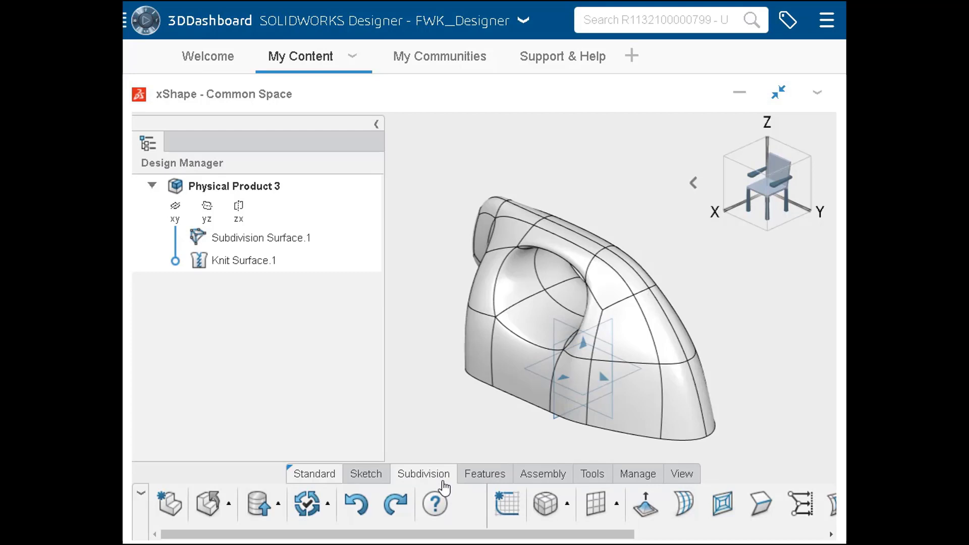
pyautogui.click(565, 501)
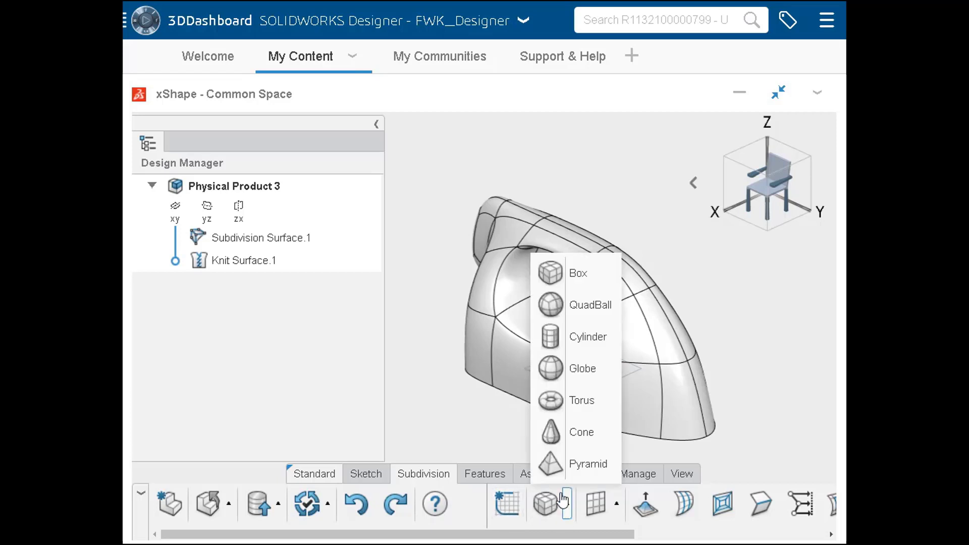
pyautogui.click(557, 342)
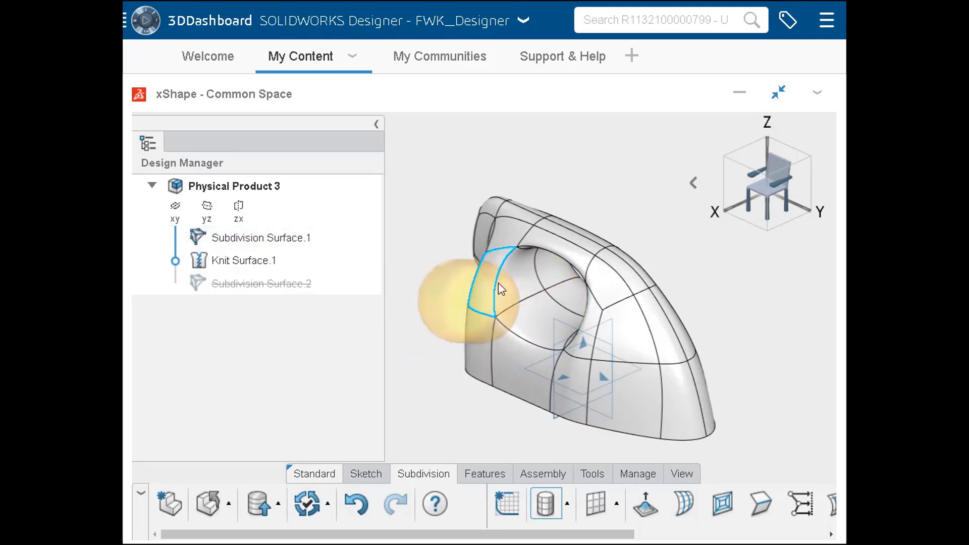
pyautogui.click(607, 249)
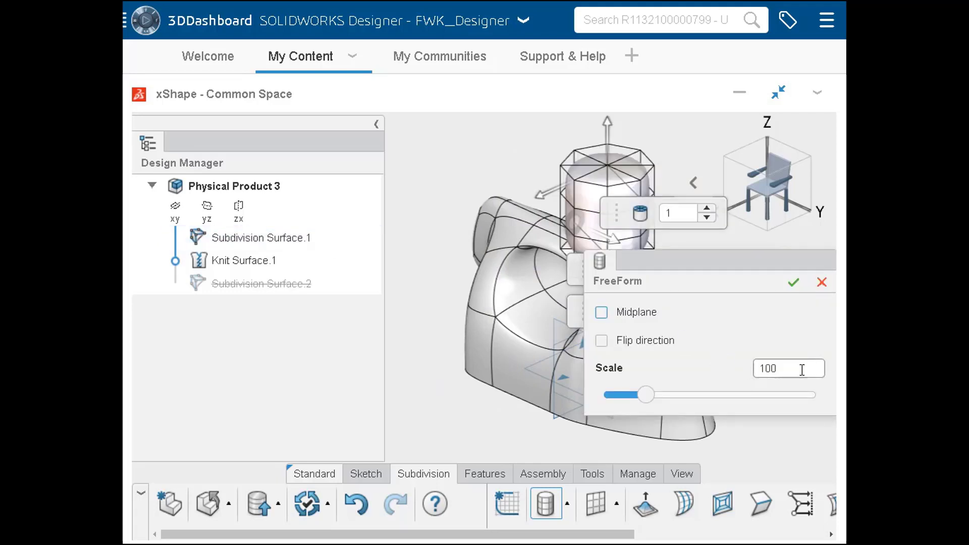
pyautogui.moveTo(800, 370); pyautogui.dragTo(750, 368)
pyautogui.write('25')
pyautogui.click(815, 335)
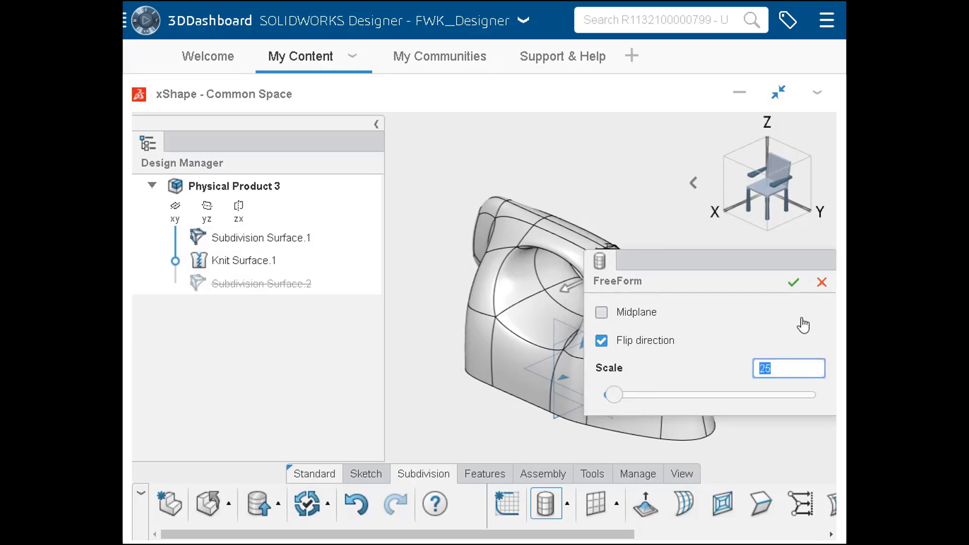
pyautogui.click(792, 284)
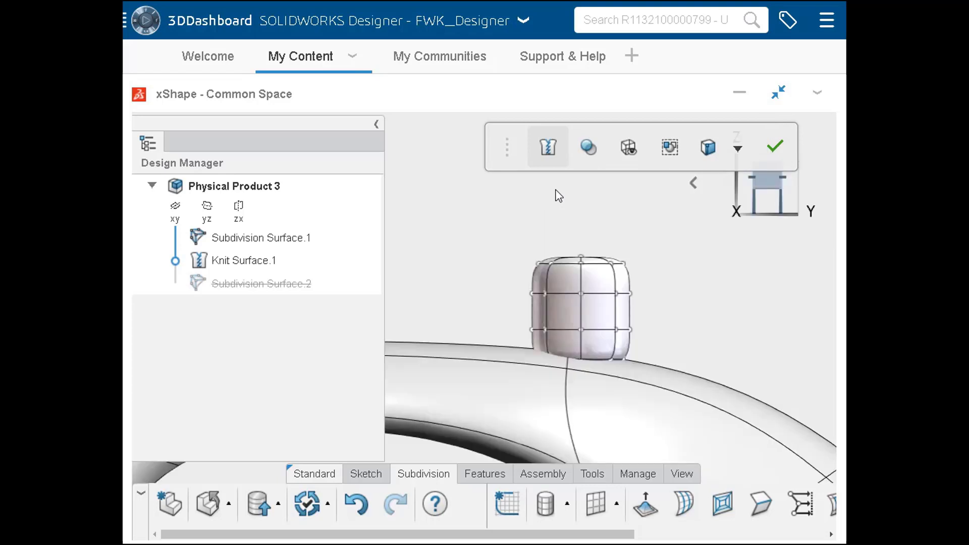
# Taper the small cylinder toward its top with Flex, bending its -Y and +Y side points inward
pyautogui.click(791, 534)
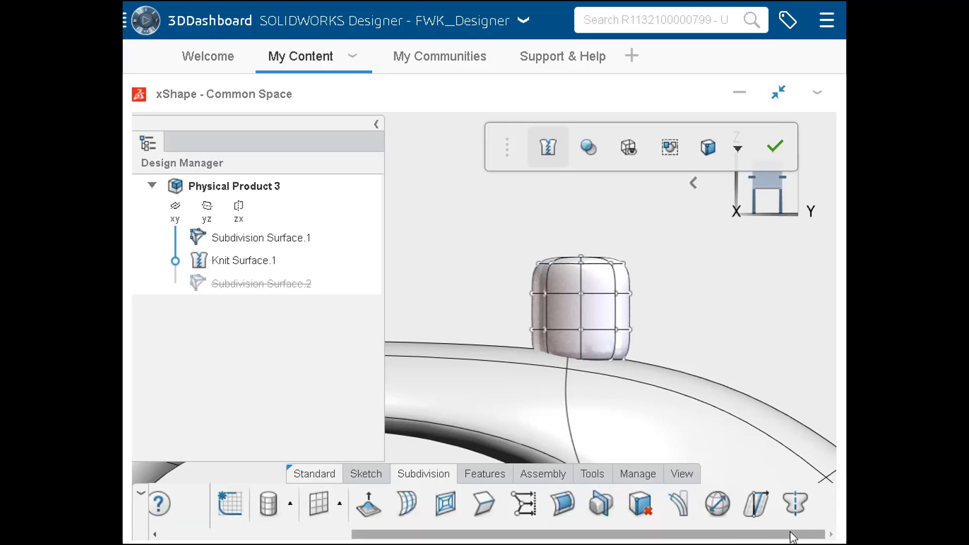
pyautogui.click(757, 509)
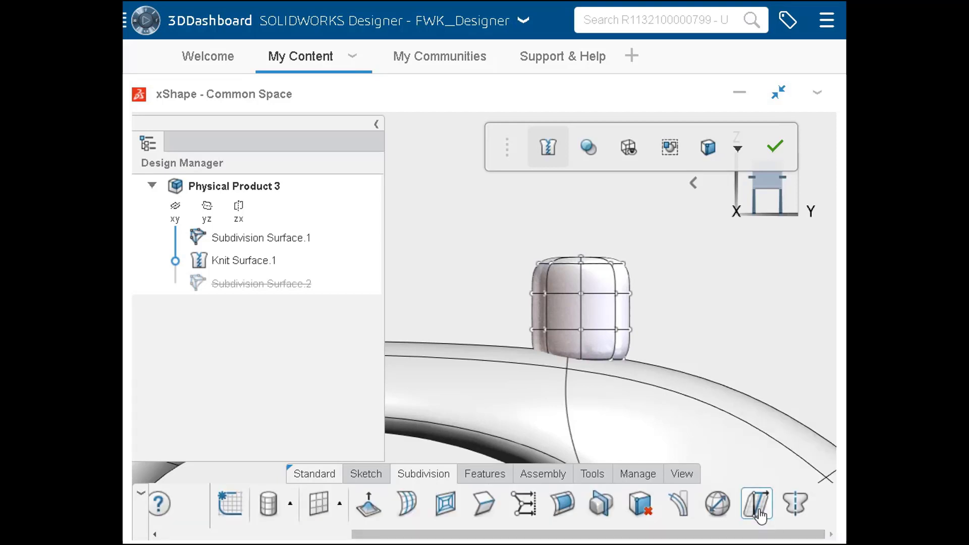
pyautogui.moveTo(506, 246); pyautogui.dragTo(558, 387)
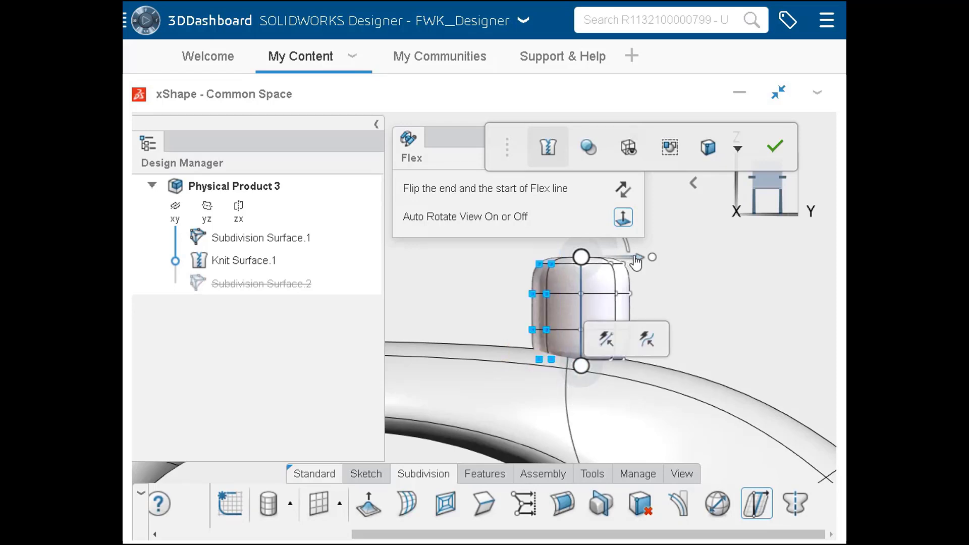
pyautogui.moveTo(639, 258); pyautogui.dragTo(606, 396)
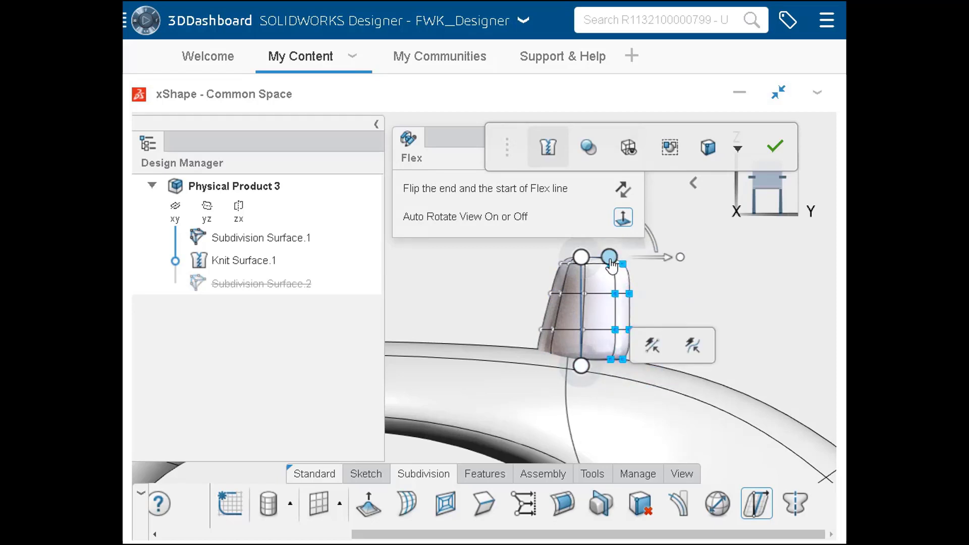
pyautogui.moveTo(610, 260); pyautogui.dragTo(612, 262)
pyautogui.moveTo(590, 259); pyautogui.dragTo(583, 258)
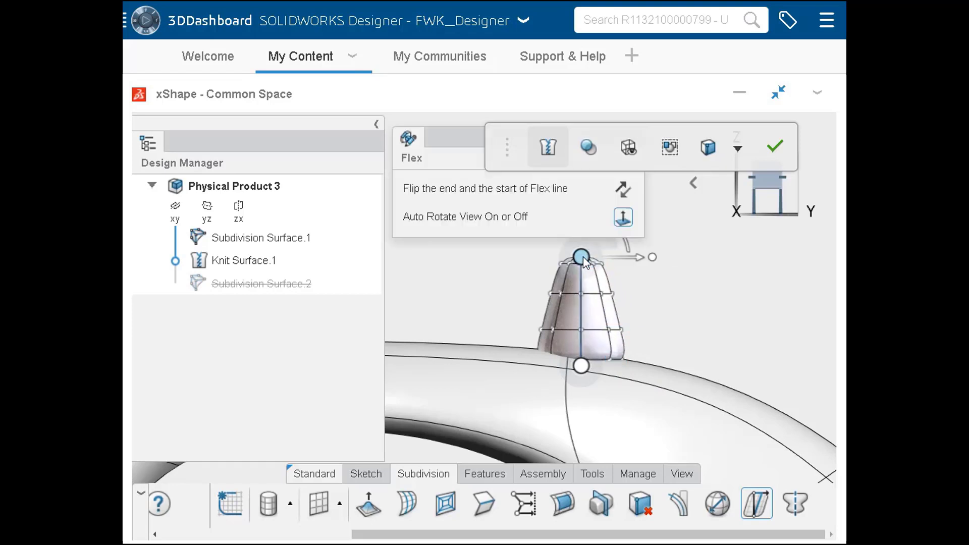
pyautogui.click(695, 277)
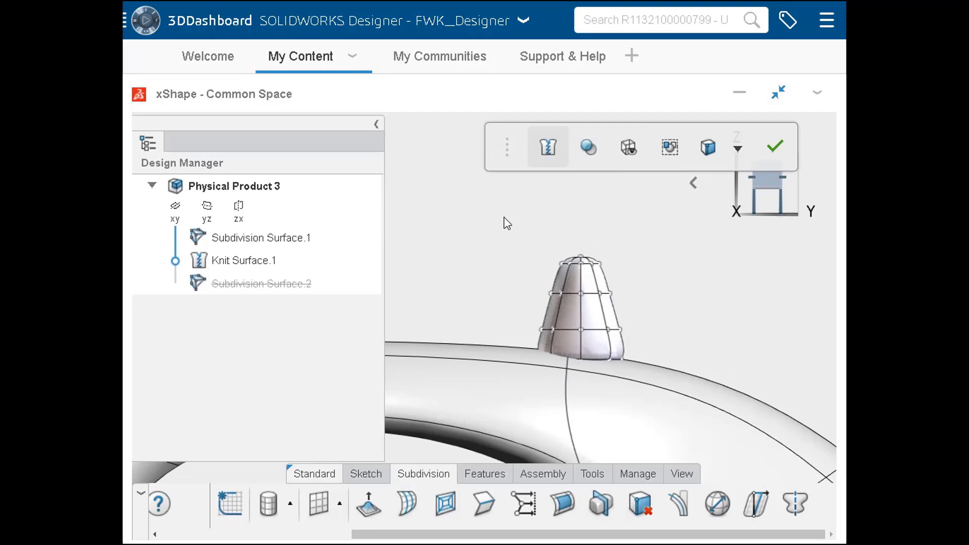
# Lower the entire tapered cylinder along Z so its base sinks into the body, and finish the subdivision surface
pyautogui.moveTo(504, 217); pyautogui.dragTo(654, 418)
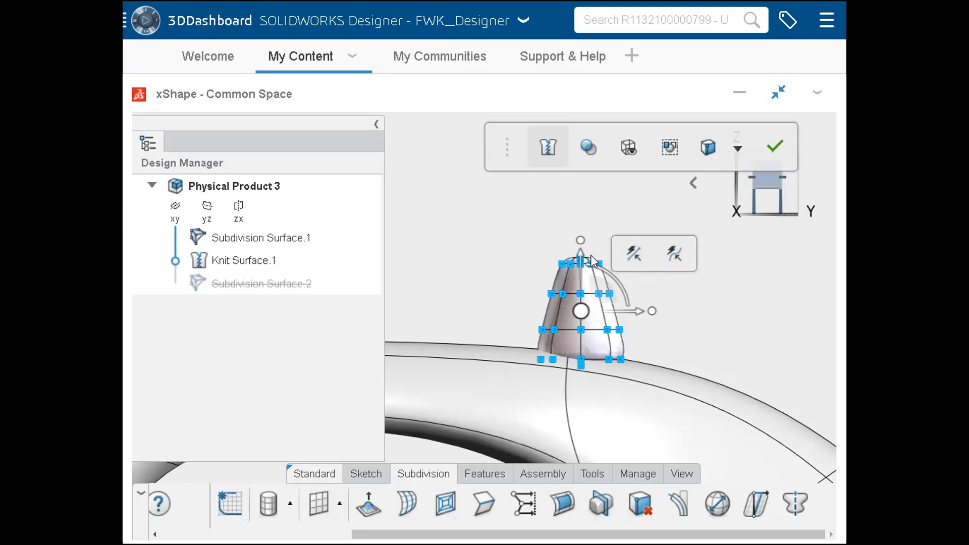
pyautogui.moveTo(581, 257); pyautogui.dragTo(592, 301)
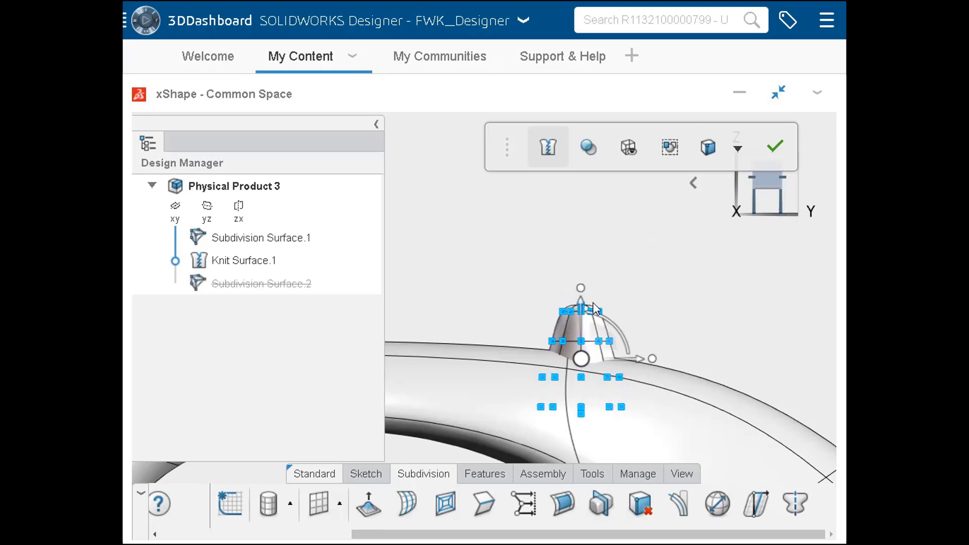
pyautogui.click(581, 251)
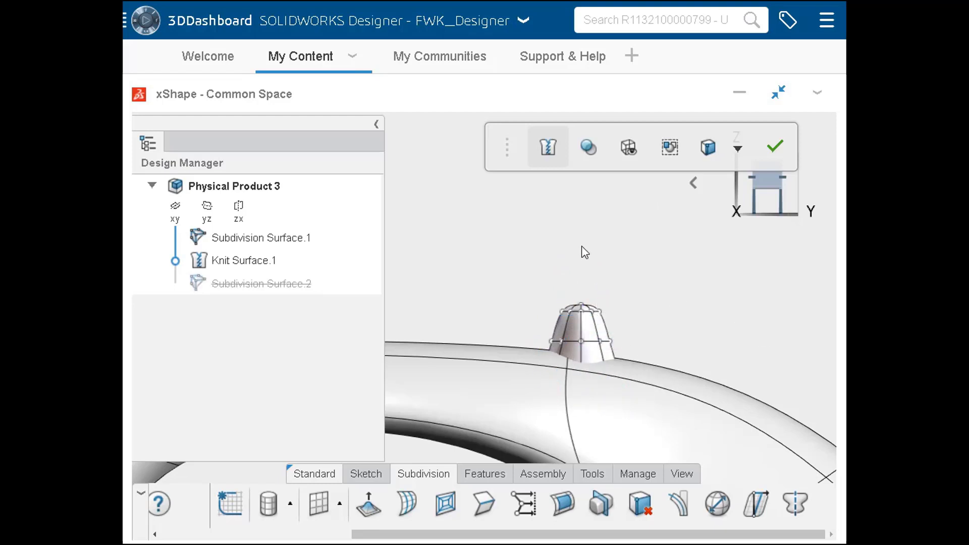
pyautogui.click(774, 151)
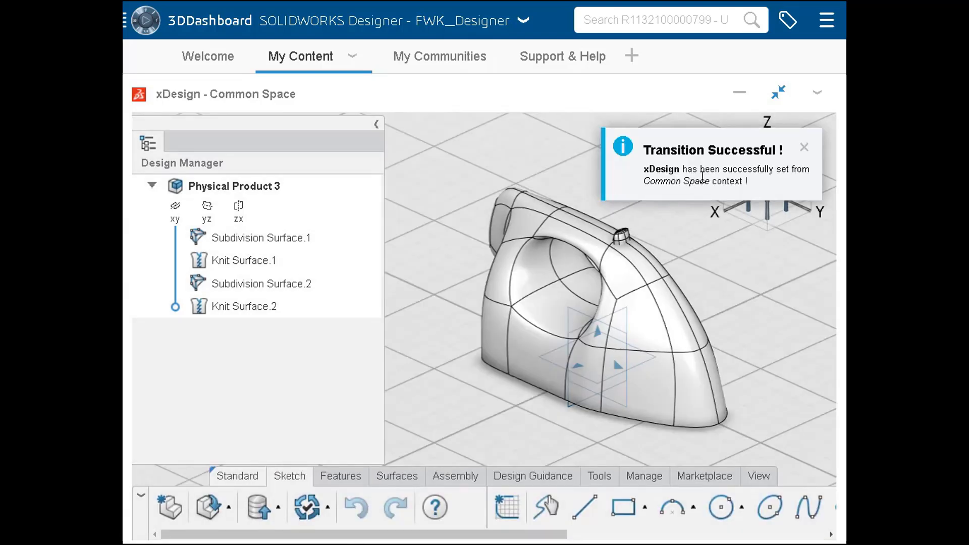
# Merge the small button and the main body into one solid with Combine, using the Add option
pyautogui.click(803, 149)
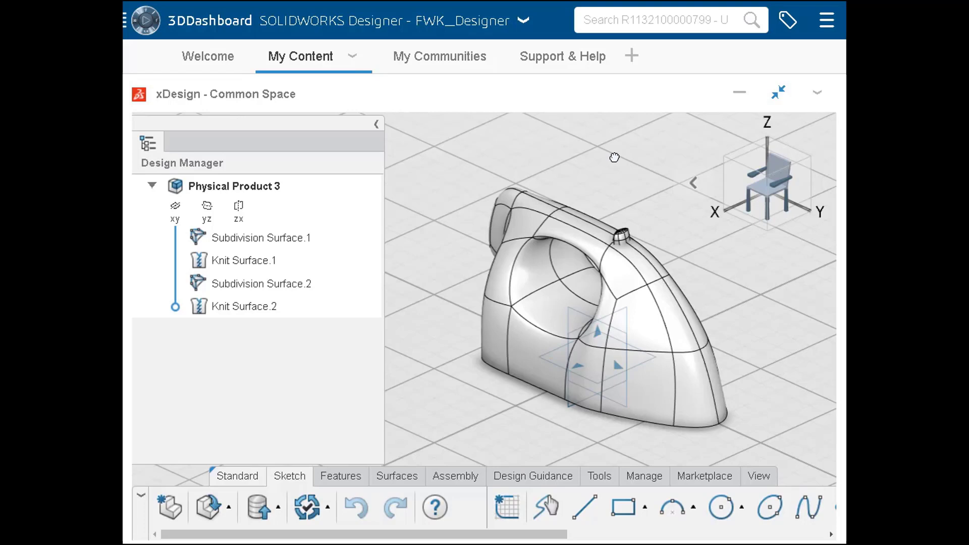
pyautogui.scroll(6, 628, 225)
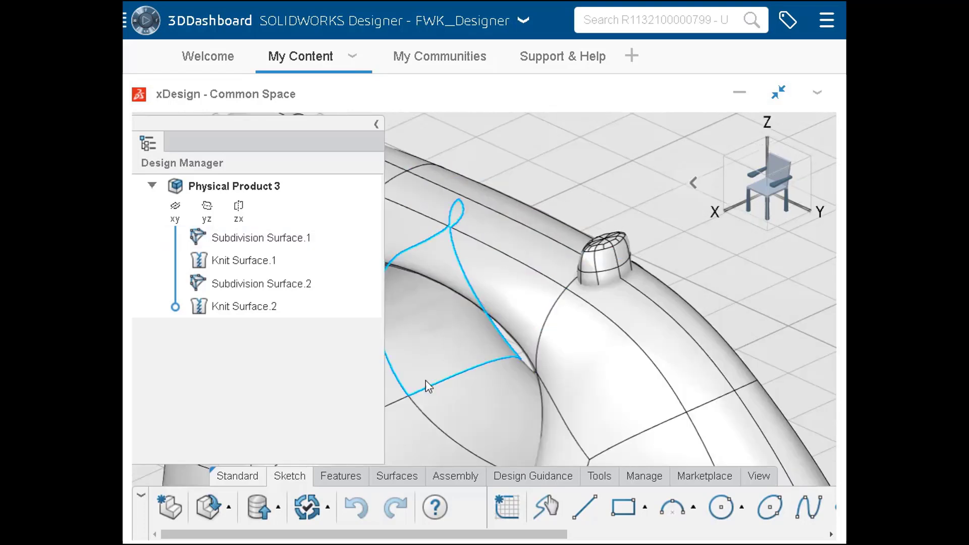
pyautogui.click(350, 481)
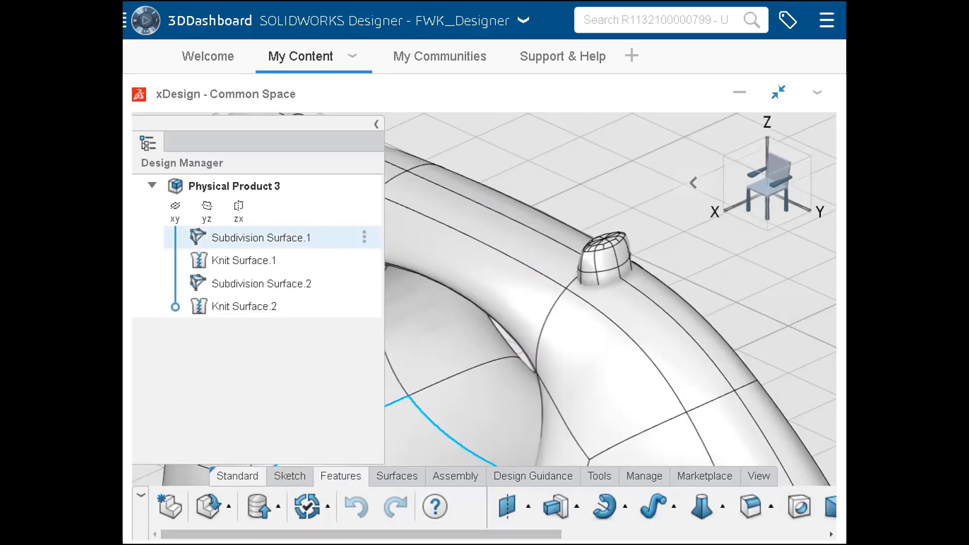
pyautogui.click(749, 538)
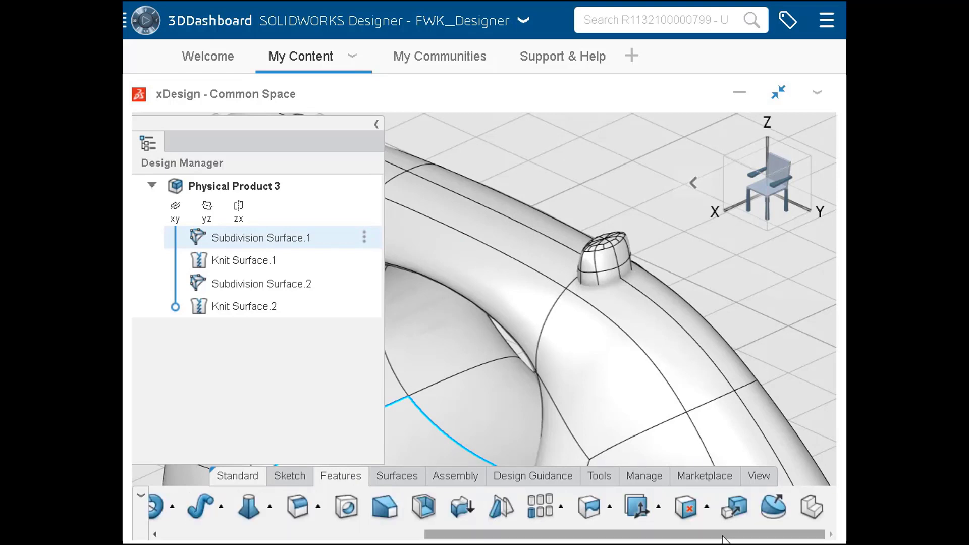
pyautogui.click(611, 507)
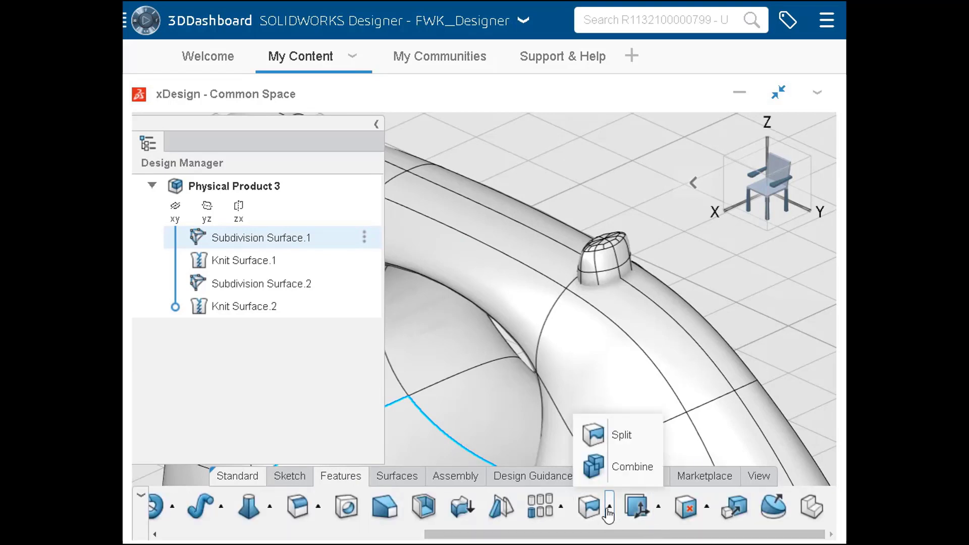
pyautogui.click(614, 468)
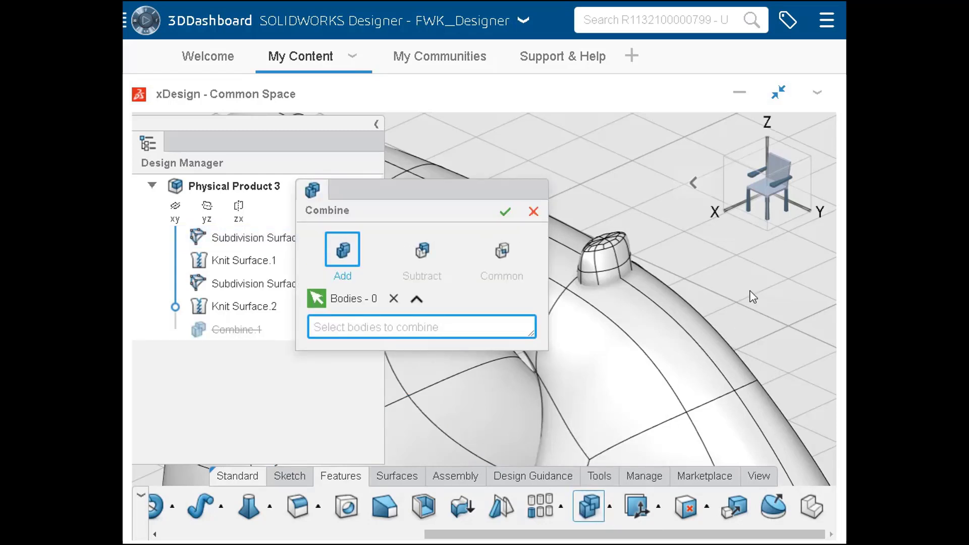
pyautogui.click(604, 261)
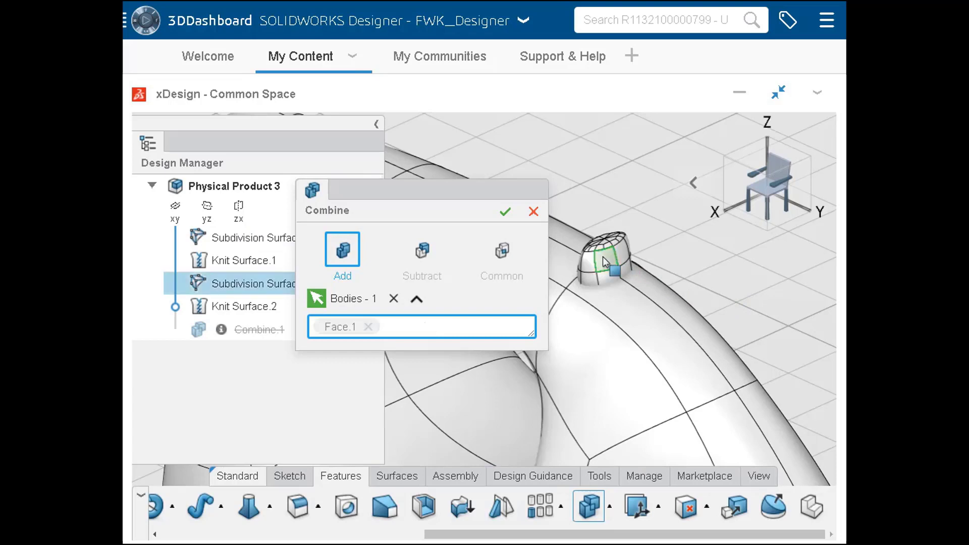
pyautogui.click(595, 342)
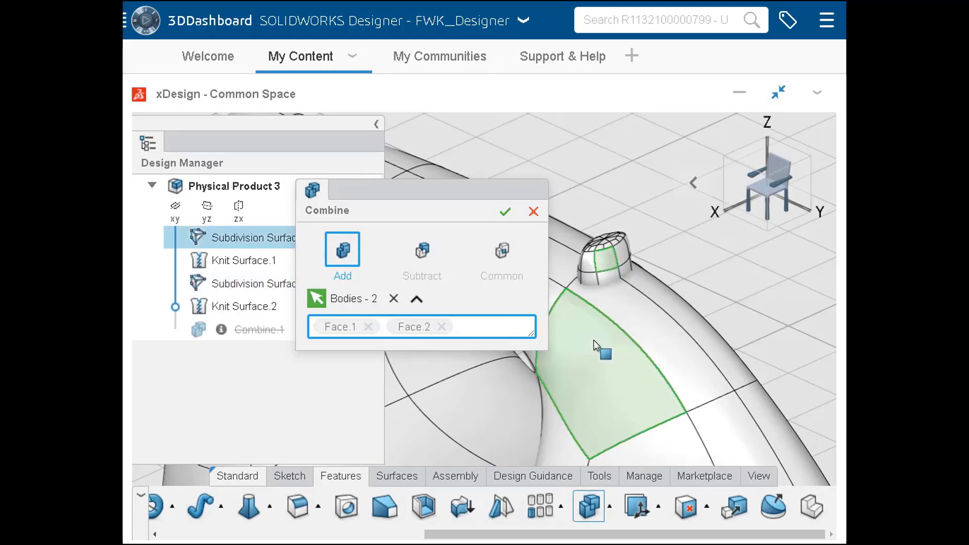
pyautogui.click(504, 211)
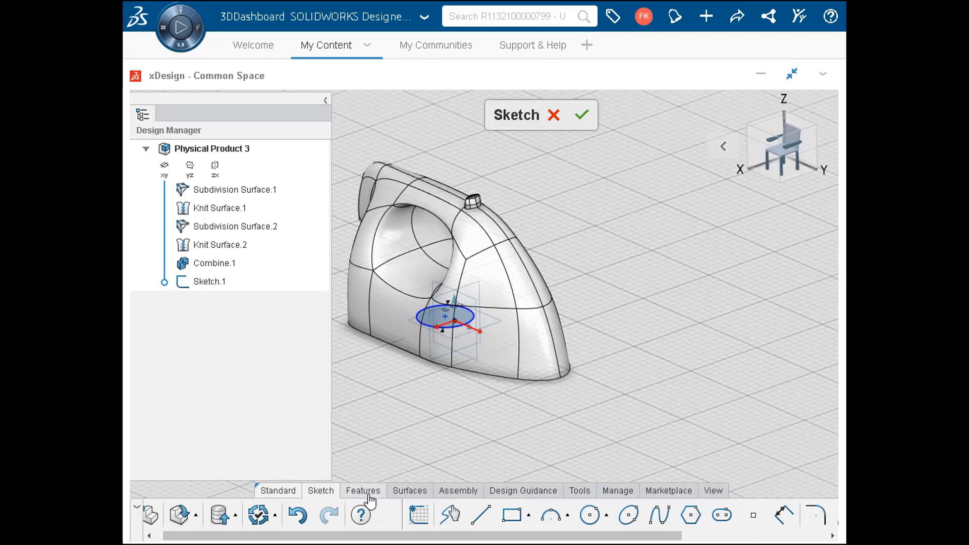
# Extrude the circle sketch as an added solid with a blind distance of 85 mm to form the dial inside the handle hole
pyautogui.scroll(-5, 353, 510)
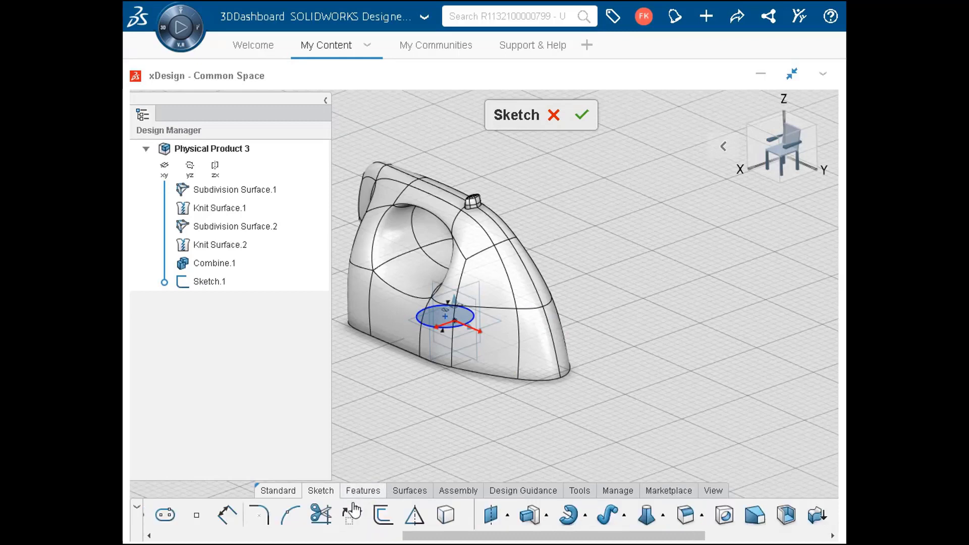
pyautogui.click(529, 514)
pyautogui.write('85')
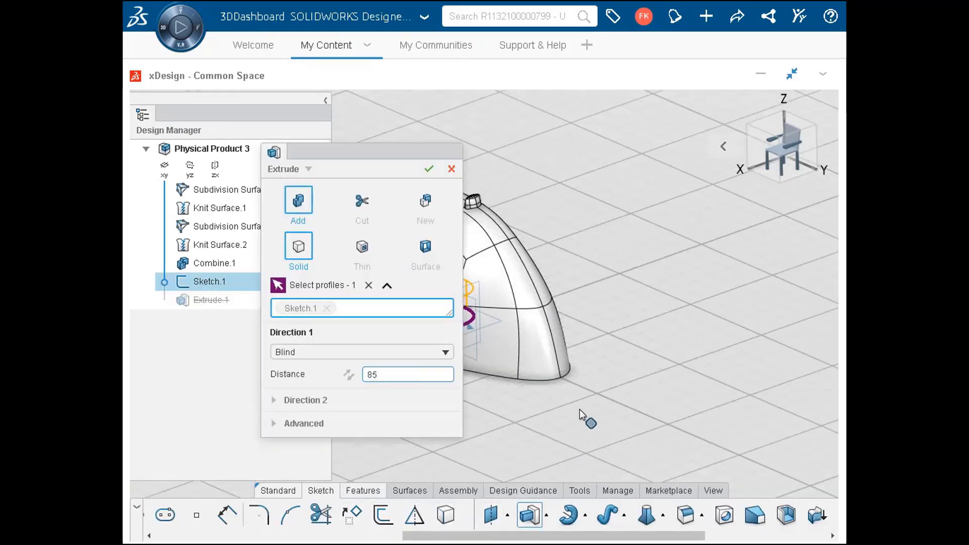
pyautogui.click(428, 168)
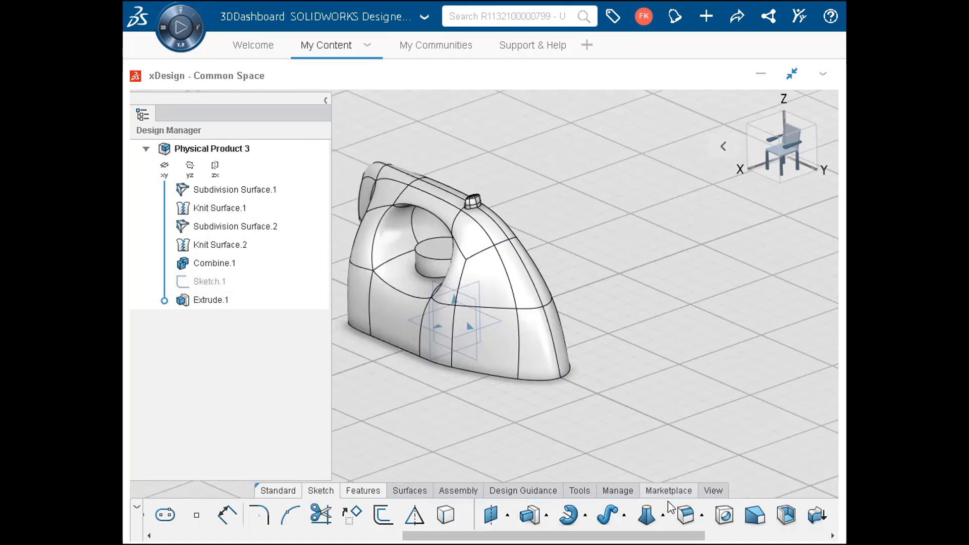
# Fillet the dial's base and top edges and the small button's base edge with a constant 3 mm radius
pyautogui.click(685, 514)
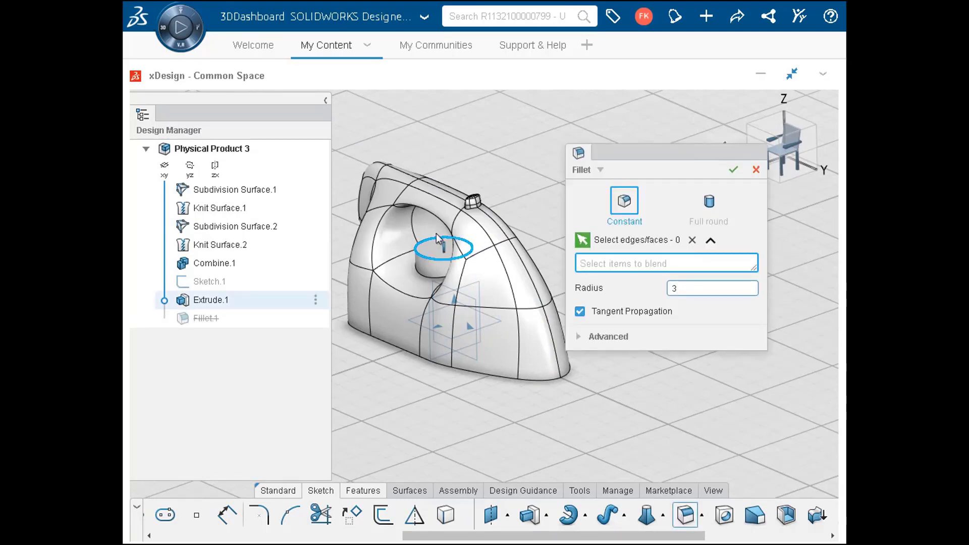
pyautogui.scroll(-3, 436, 233)
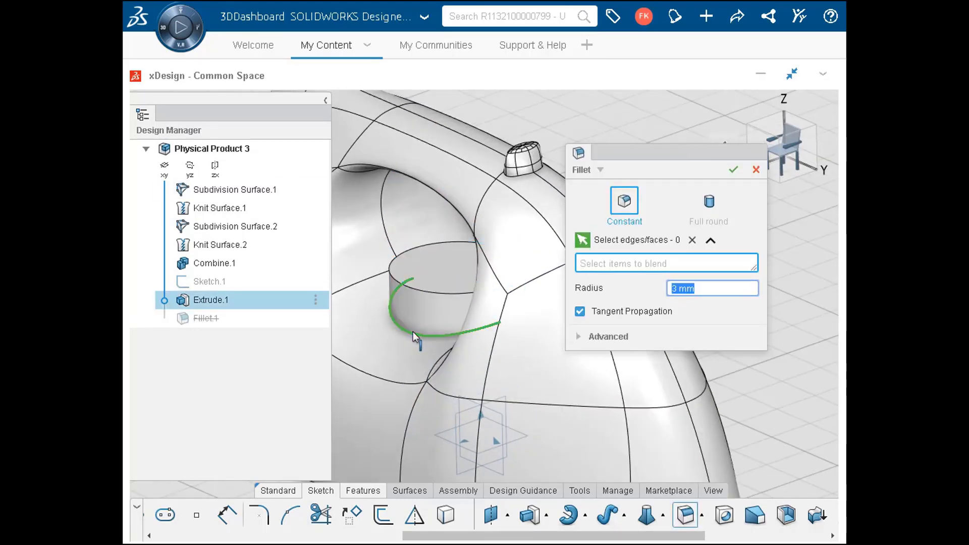
pyautogui.click(412, 331)
pyautogui.click(420, 290)
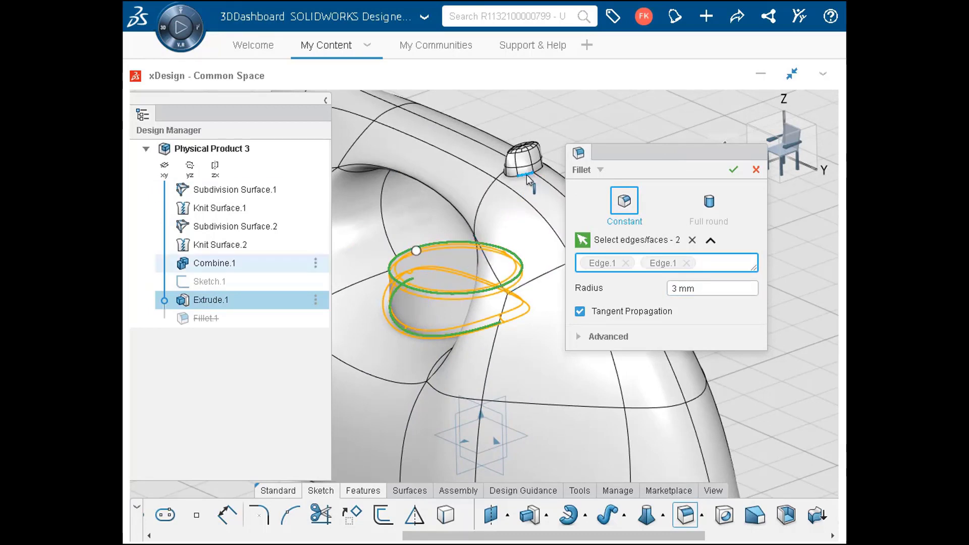
pyautogui.click(526, 175)
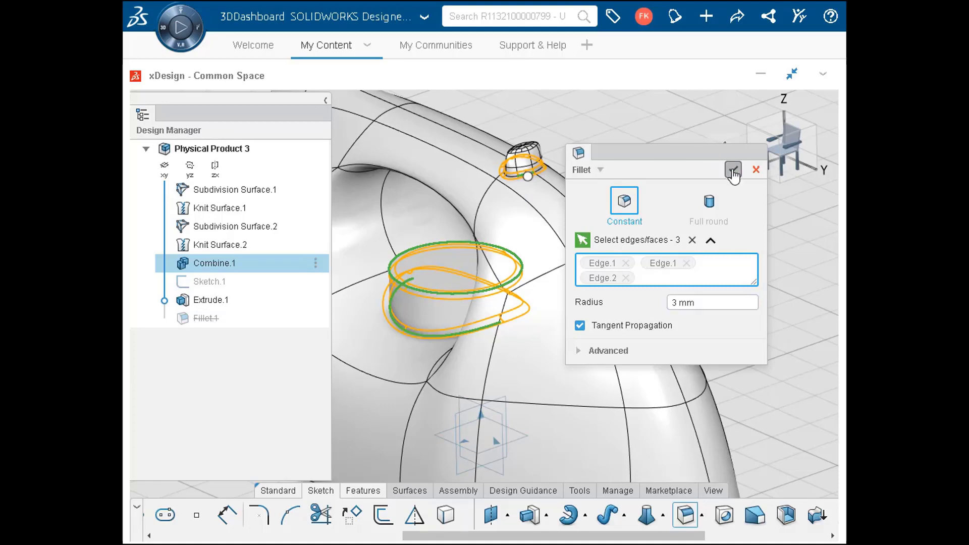
pyautogui.click(733, 171)
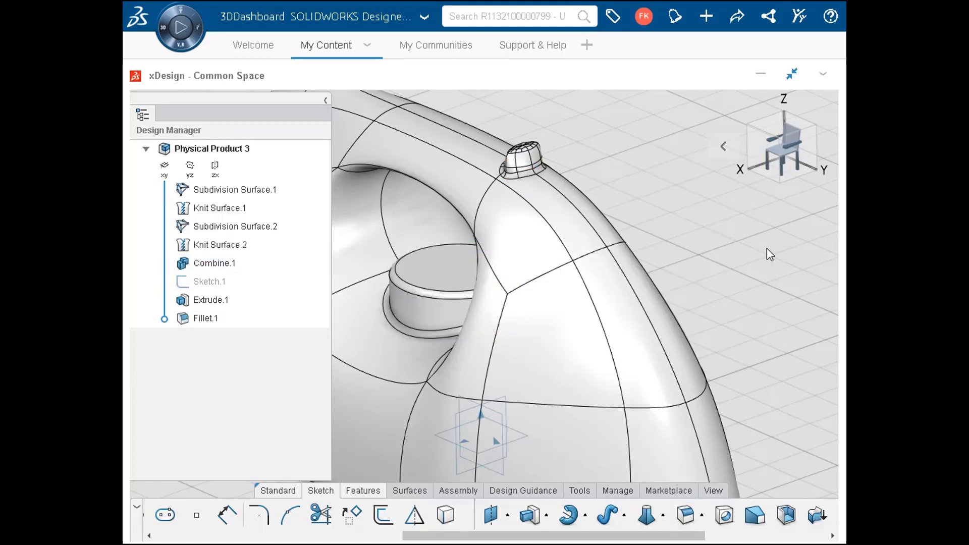
# Edit the main body's subdivision surface, lowering the handle hole's two lower inner vertices about 15.6 mm along Z, and finish editing
pyautogui.press('f')
pyautogui.click(558, 347)
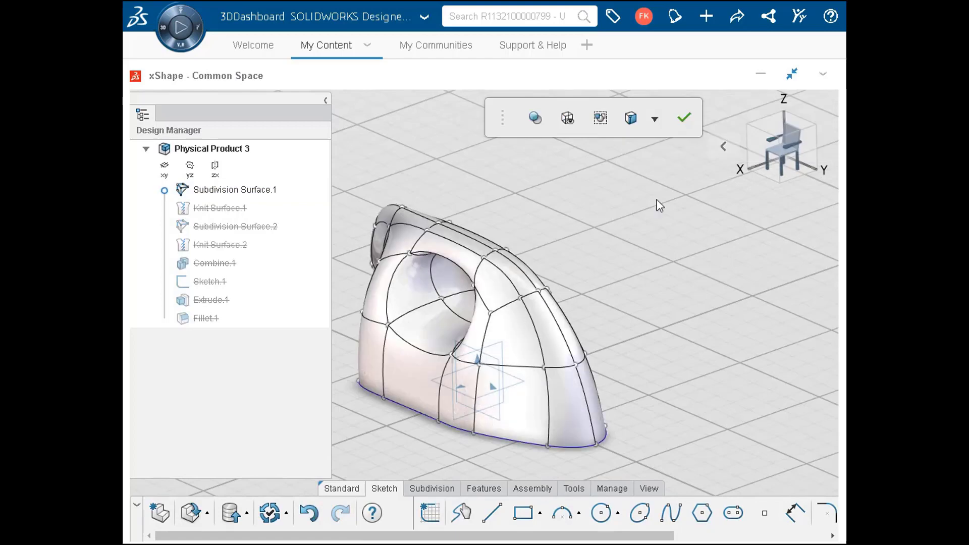
pyautogui.click(760, 150)
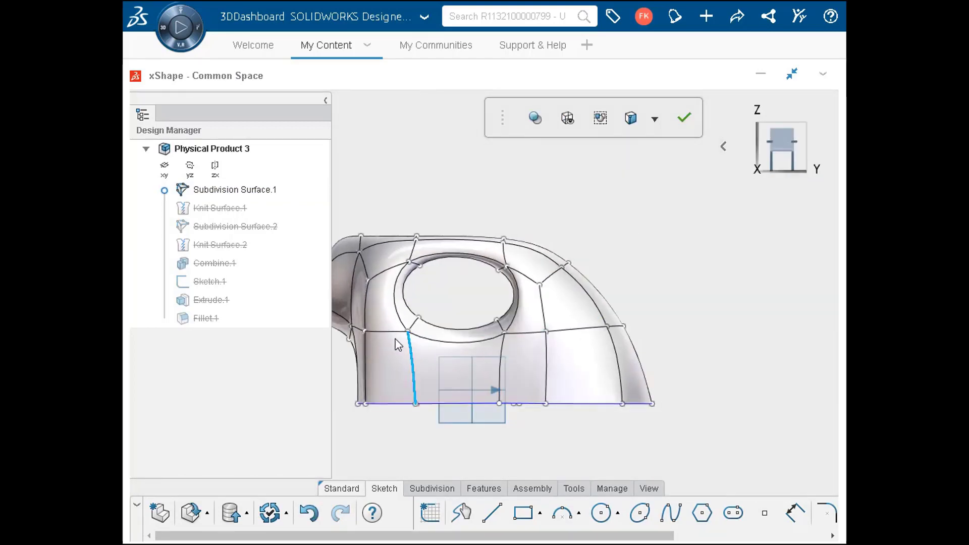
pyautogui.scroll(5, 396, 340)
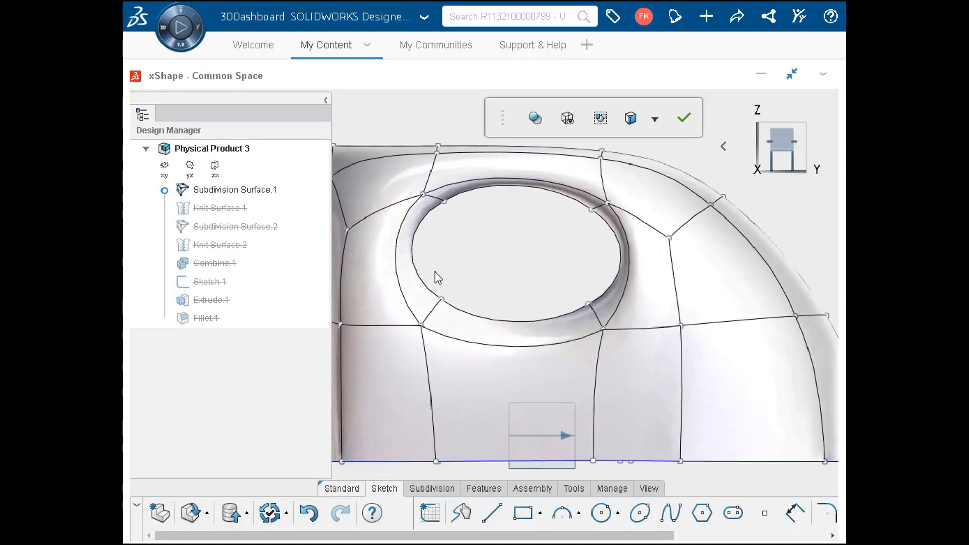
pyautogui.moveTo(436, 273); pyautogui.dragTo(605, 320)
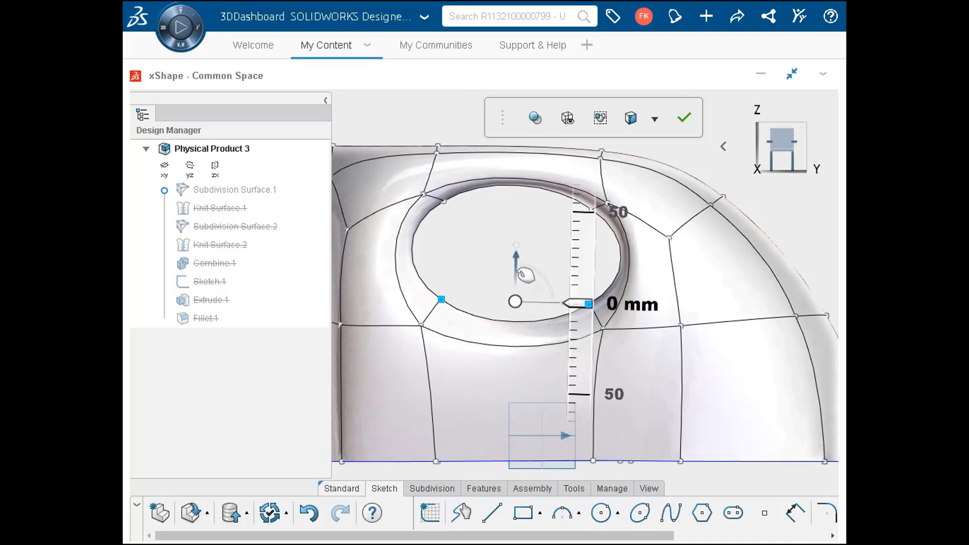
pyautogui.moveTo(521, 273); pyautogui.dragTo(509, 285)
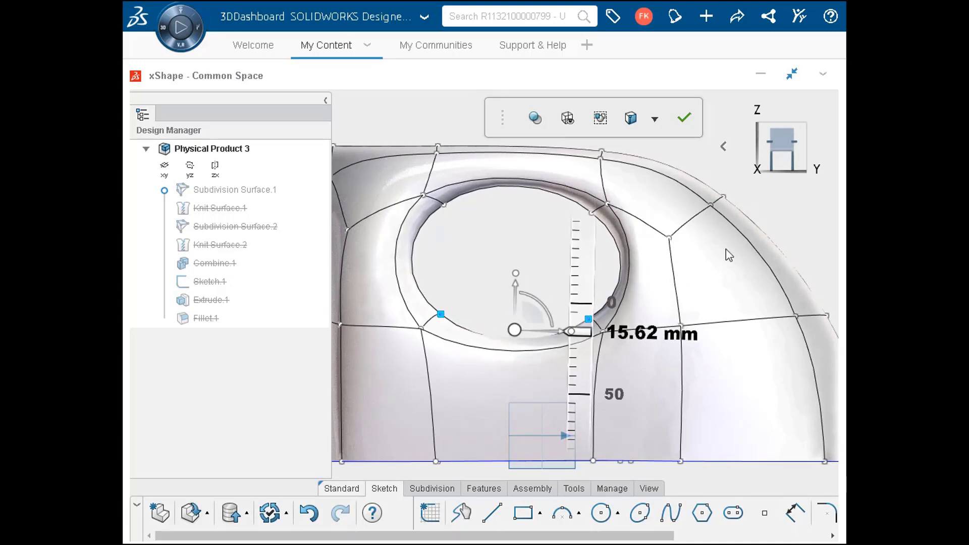
pyautogui.click(801, 217)
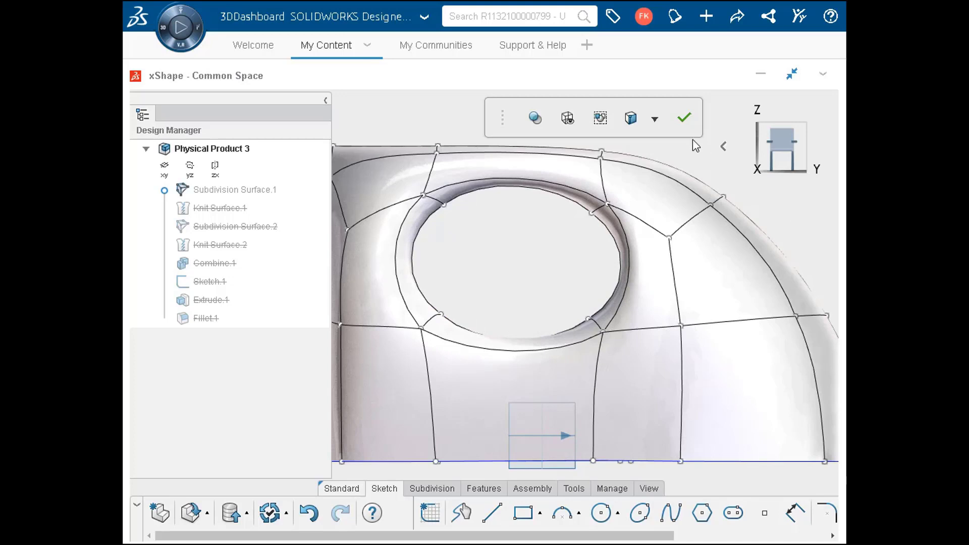
pyautogui.click(682, 118)
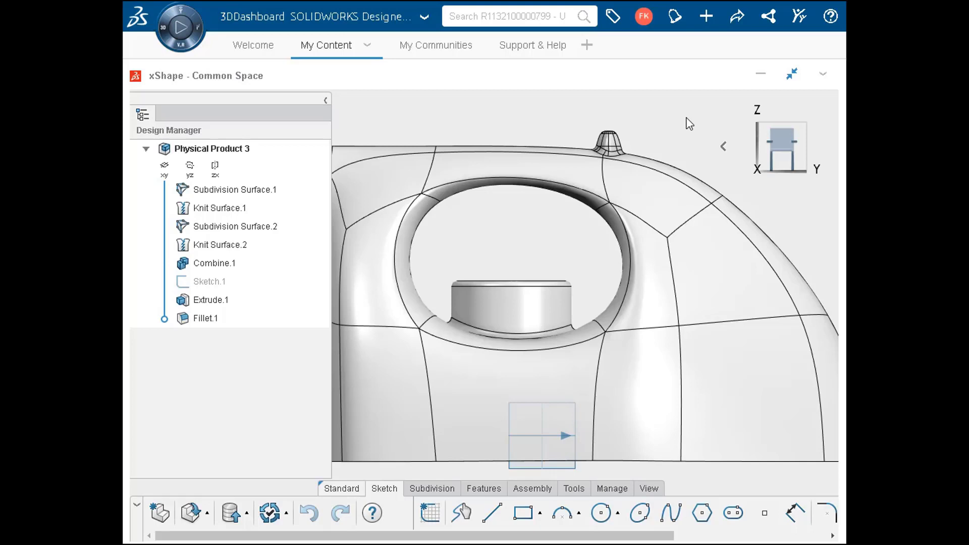
# Edit the dial's extrusion and set its distance to 70 mm
pyautogui.click(523, 312)
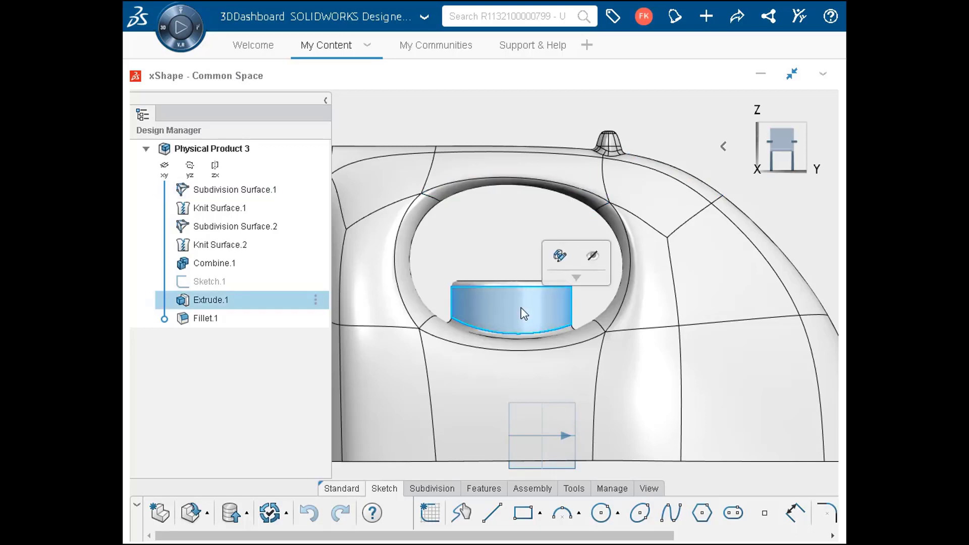
pyautogui.click(560, 255)
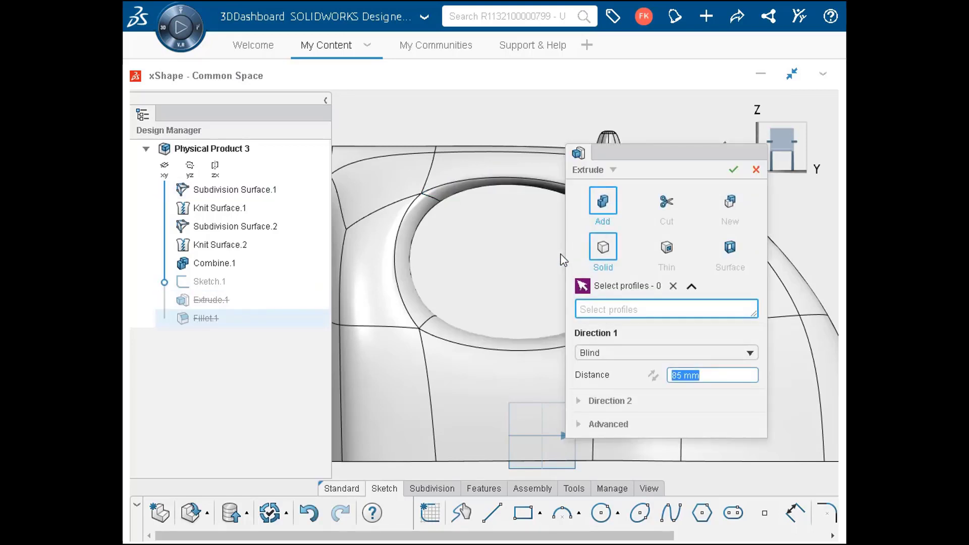
pyautogui.write('70')
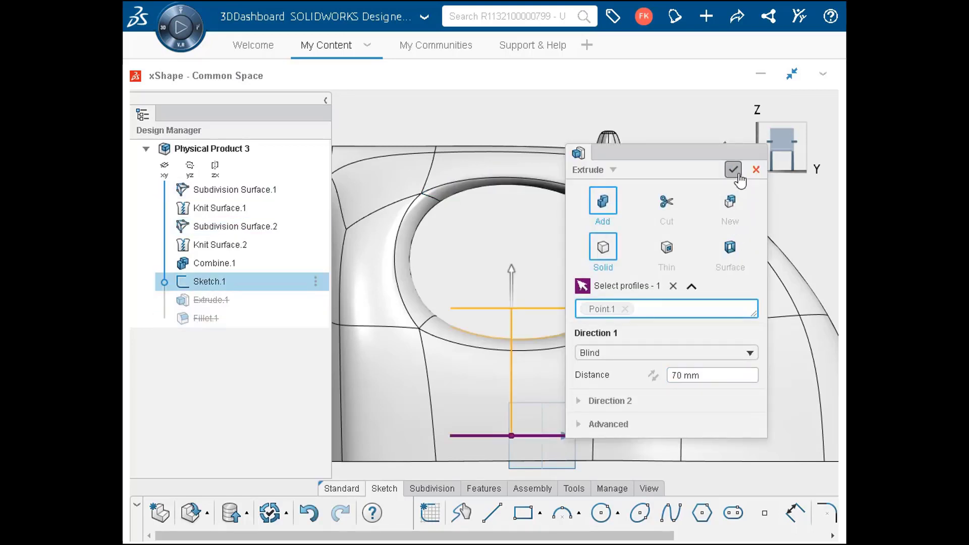
pyautogui.press('Return')
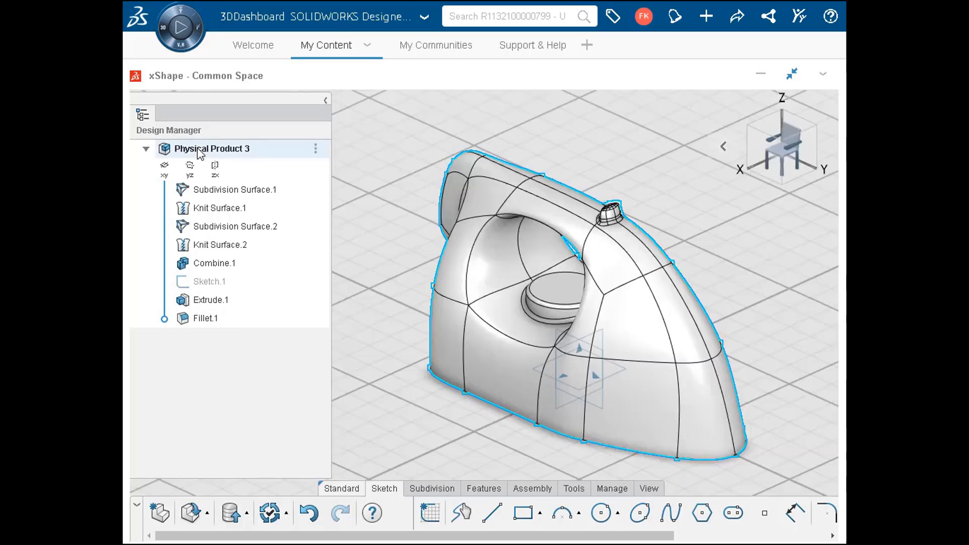
# Color the entire physical product with the preset light blue
pyautogui.click(211, 148)
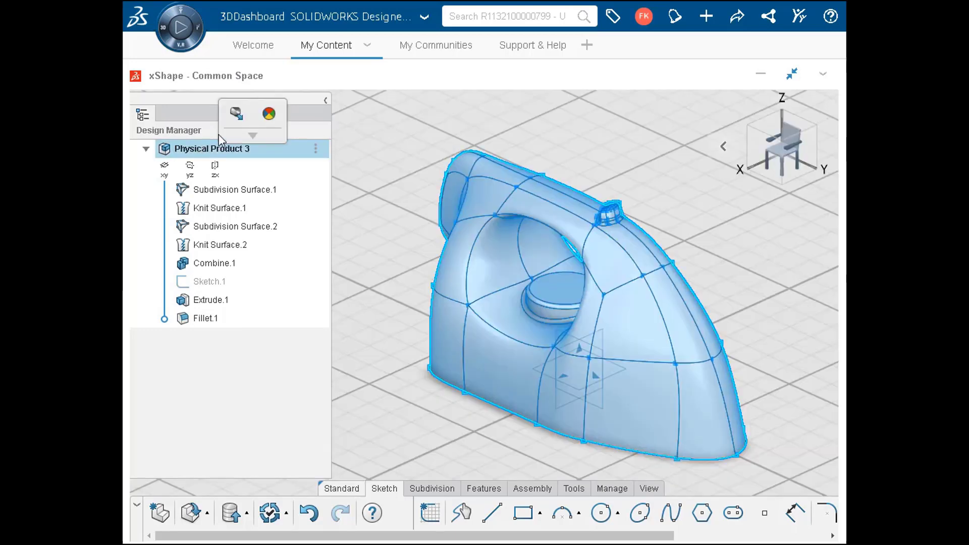
pyautogui.click(269, 115)
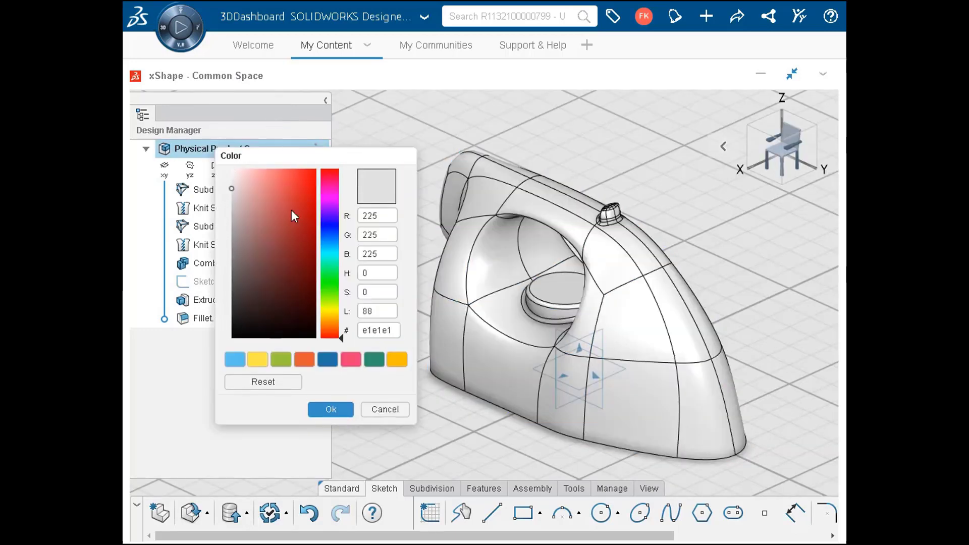
pyautogui.click(235, 359)
pyautogui.click(326, 411)
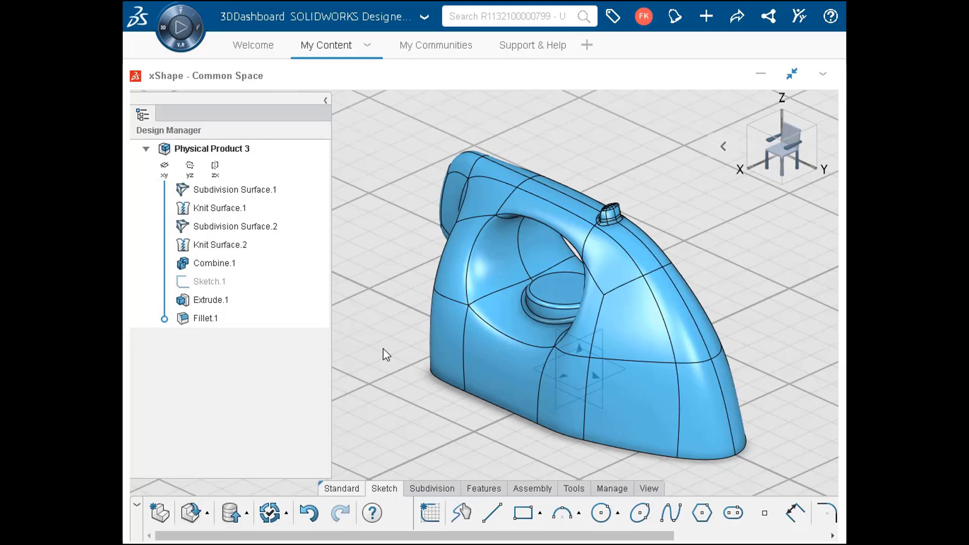
# Rename the physical product to "Iron Model" and save it
pyautogui.doubleClick(321, 151)
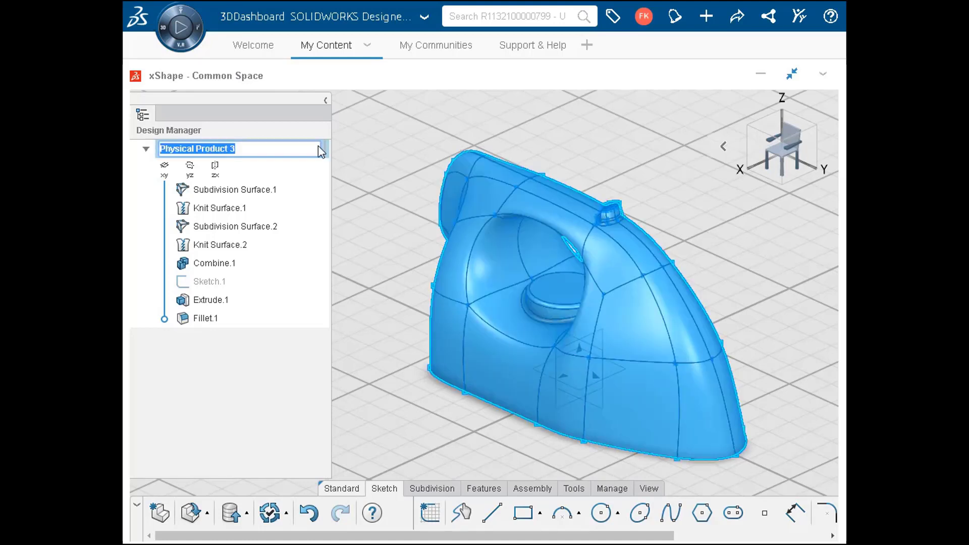
pyautogui.write('Iron')
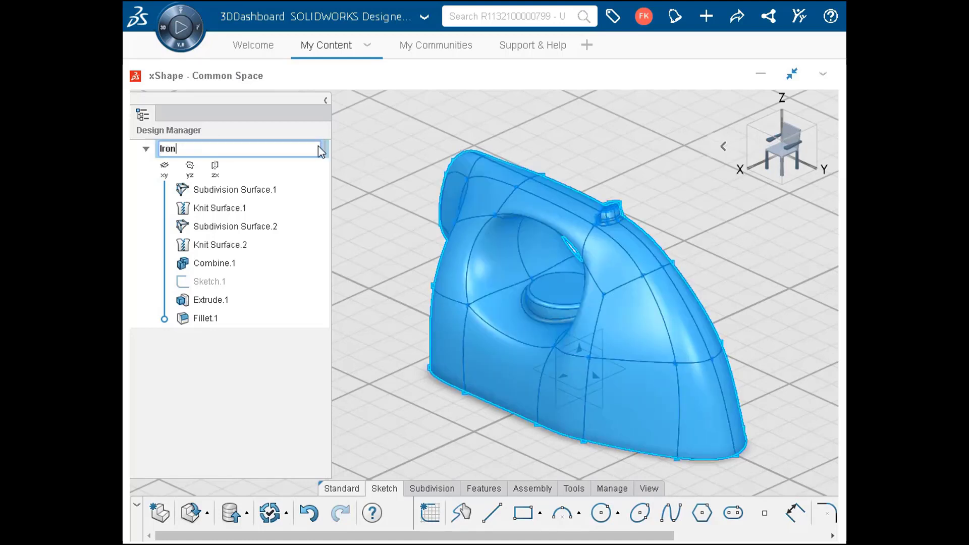
pyautogui.write(' Model')
pyautogui.press('Return')
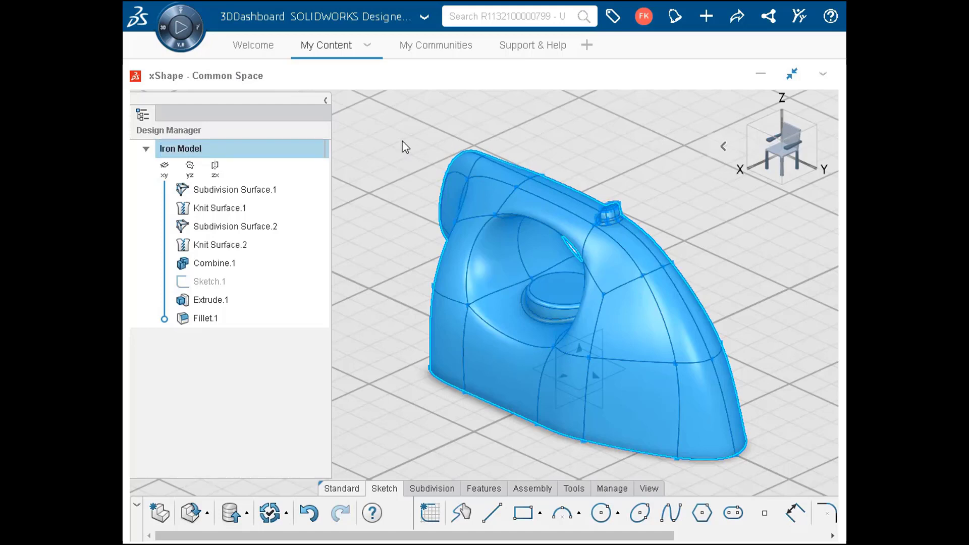
pyautogui.click(404, 147)
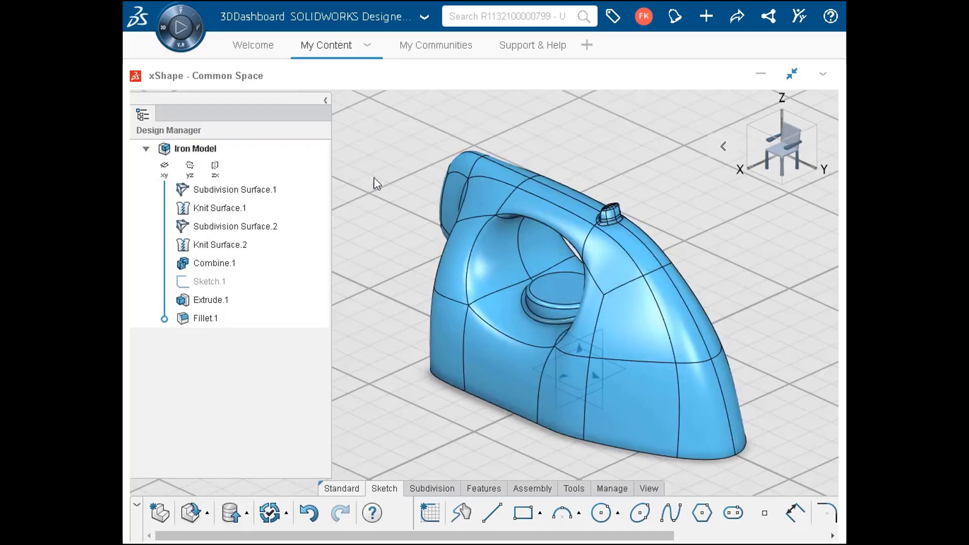
pyautogui.click(247, 513)
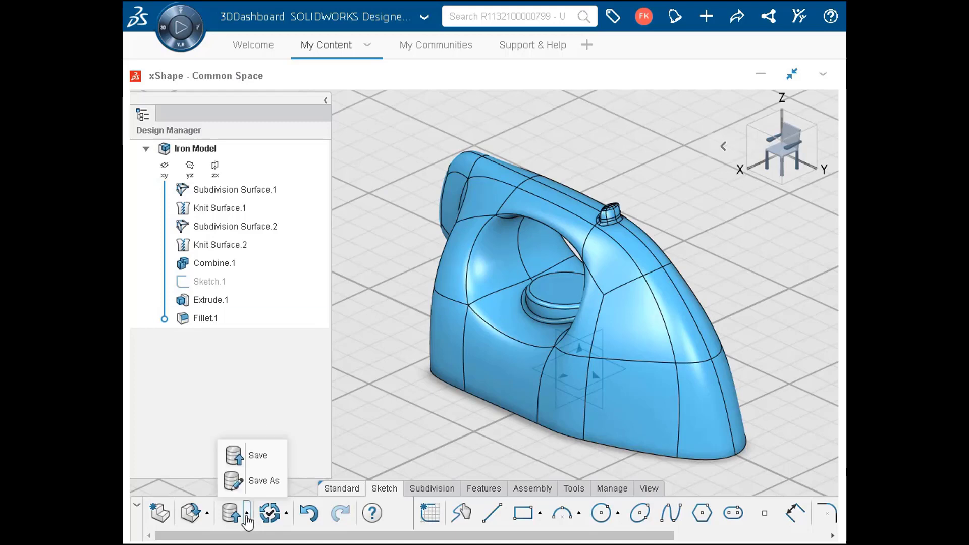
pyautogui.click(255, 456)
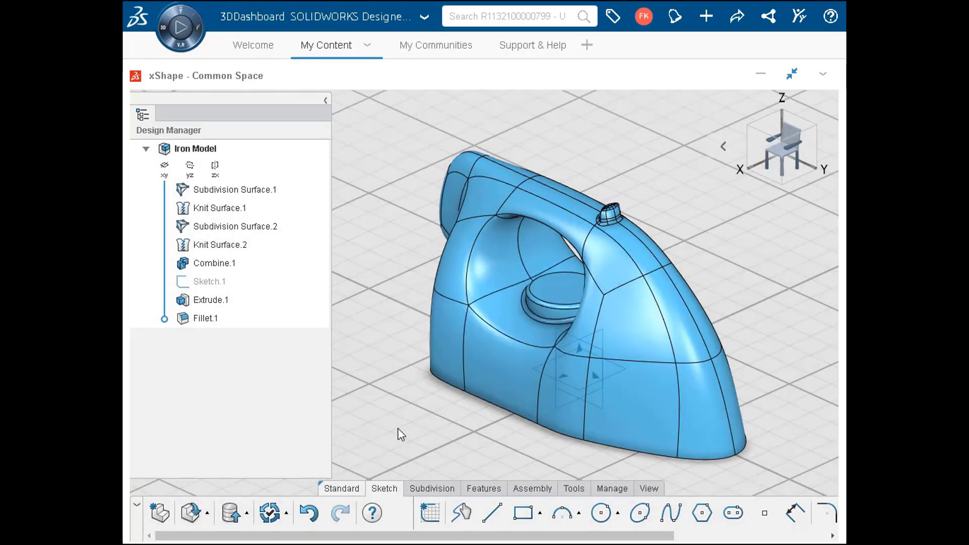